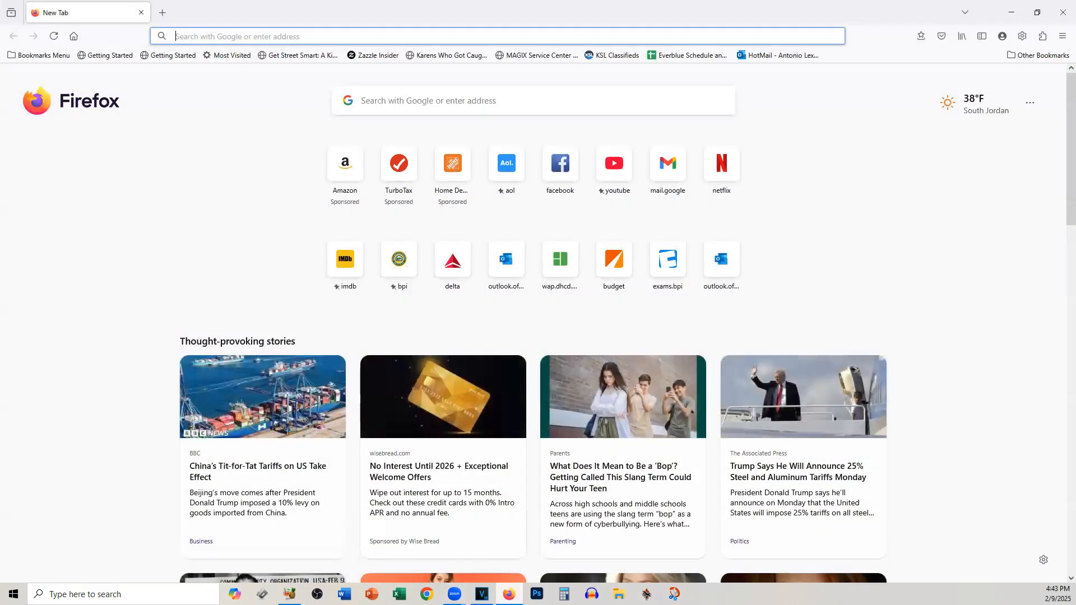
- Search the web for "handbreak" and open the official HandBrake website from the results
click(416, 37)
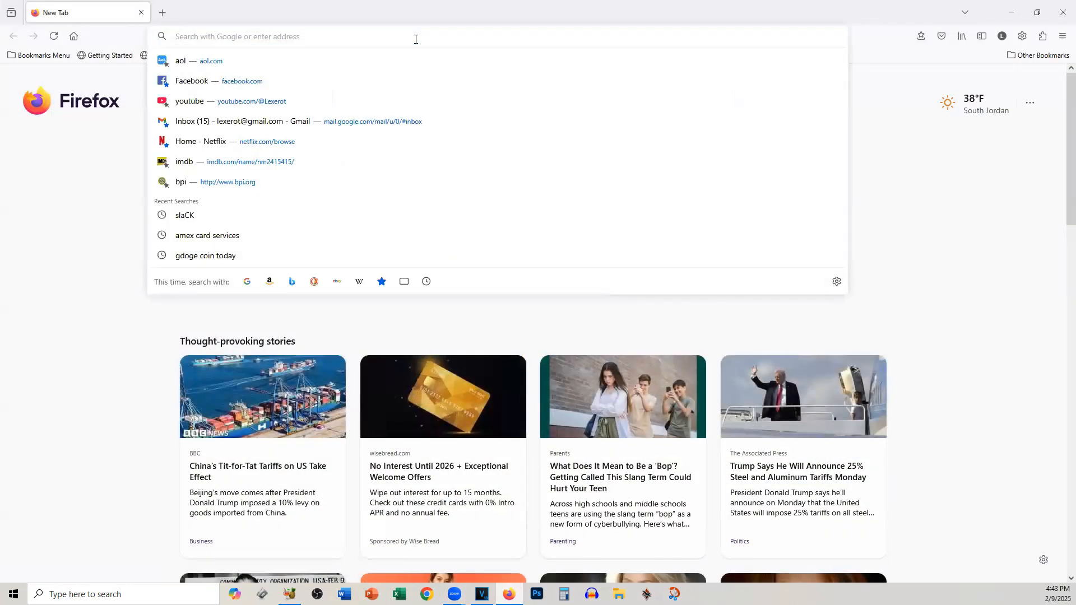
text(handbreak)
key(Return)
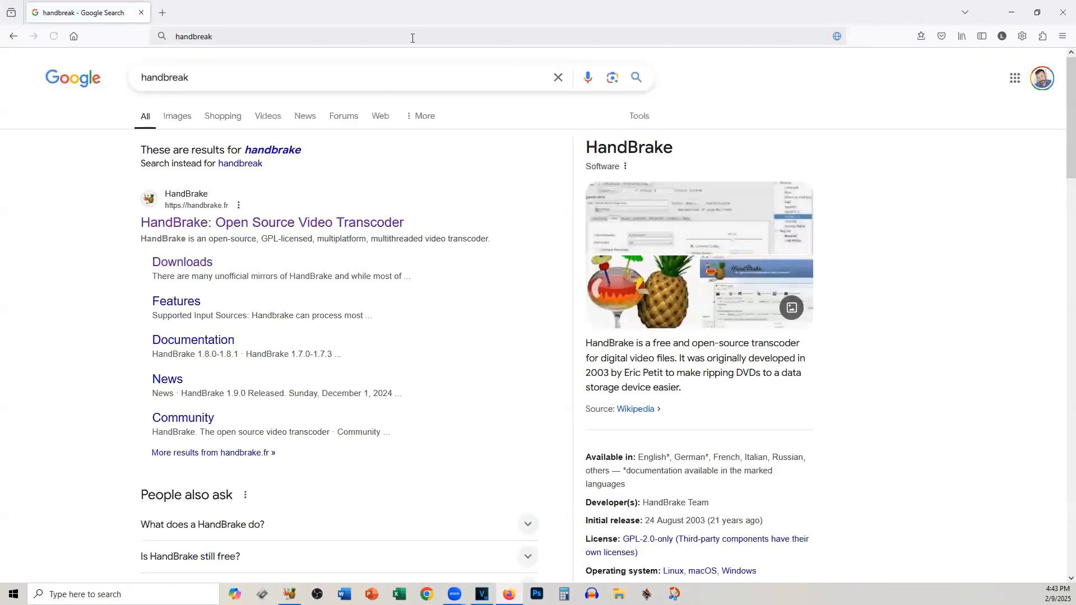
click(182, 223)
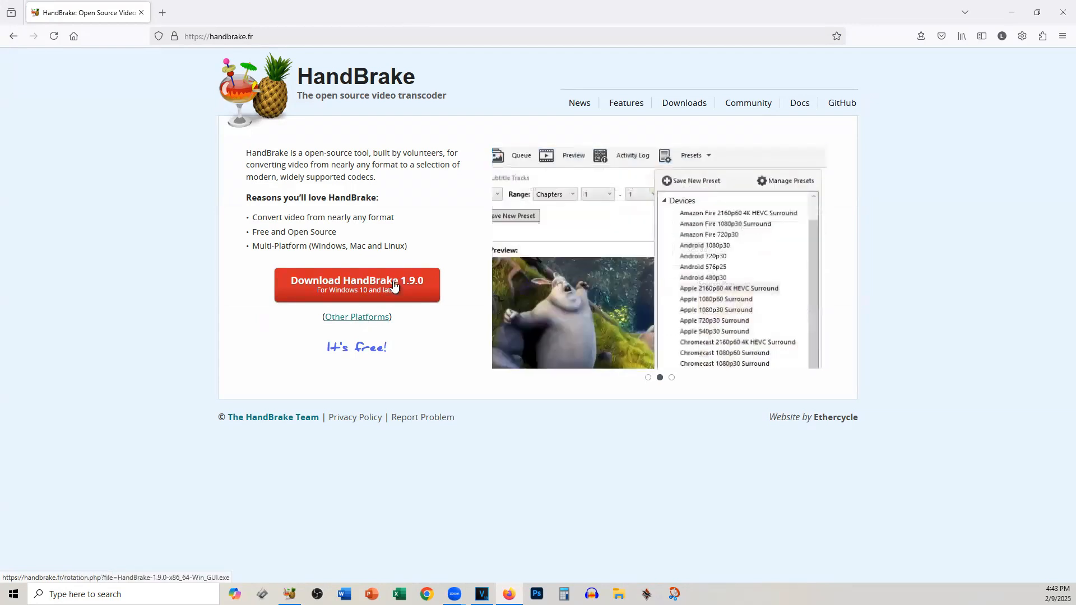
- Download the HandBrake 1.9.0 Windows installer to the Downloads folder and run it
click(394, 286)
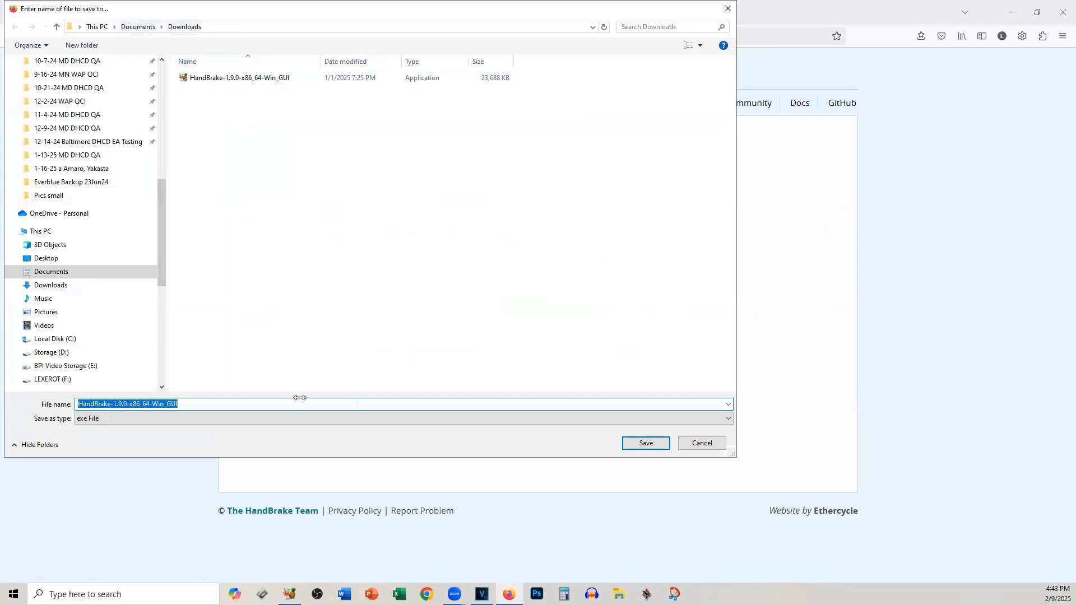
click(645, 444)
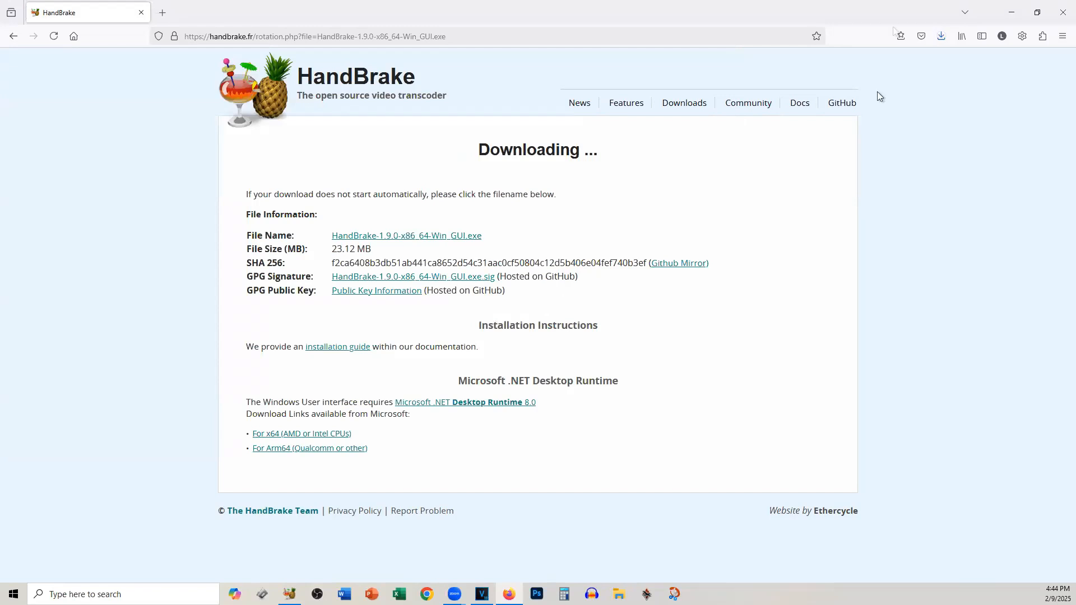
click(940, 37)
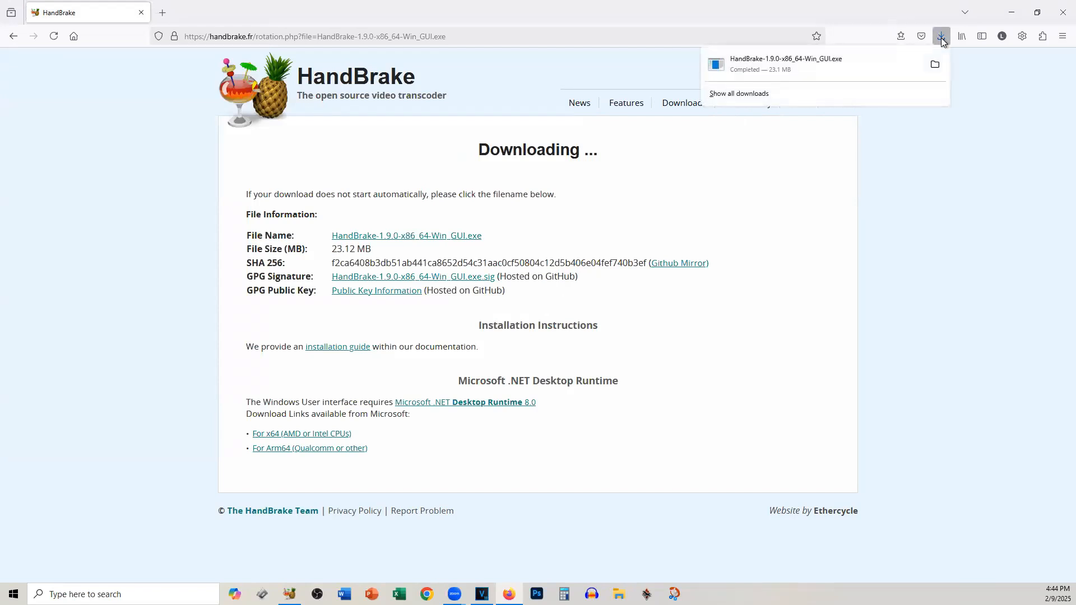
click(830, 67)
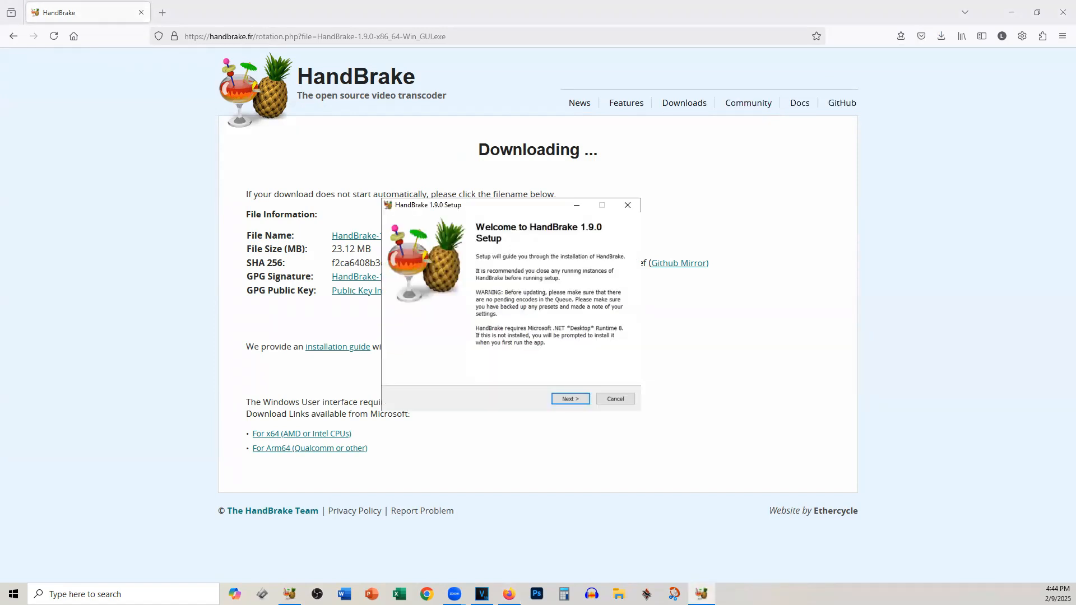
- Install HandBrake in C:\Program Files\HandBrake\ and finish setup with the desktop shortcut option kept on
click(568, 399)
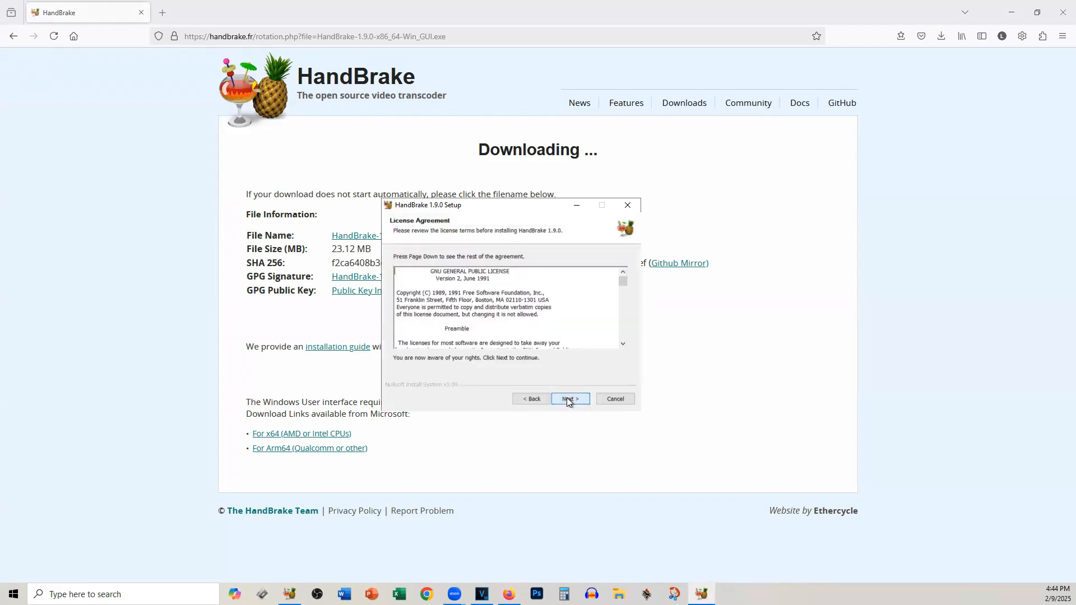
click(567, 399)
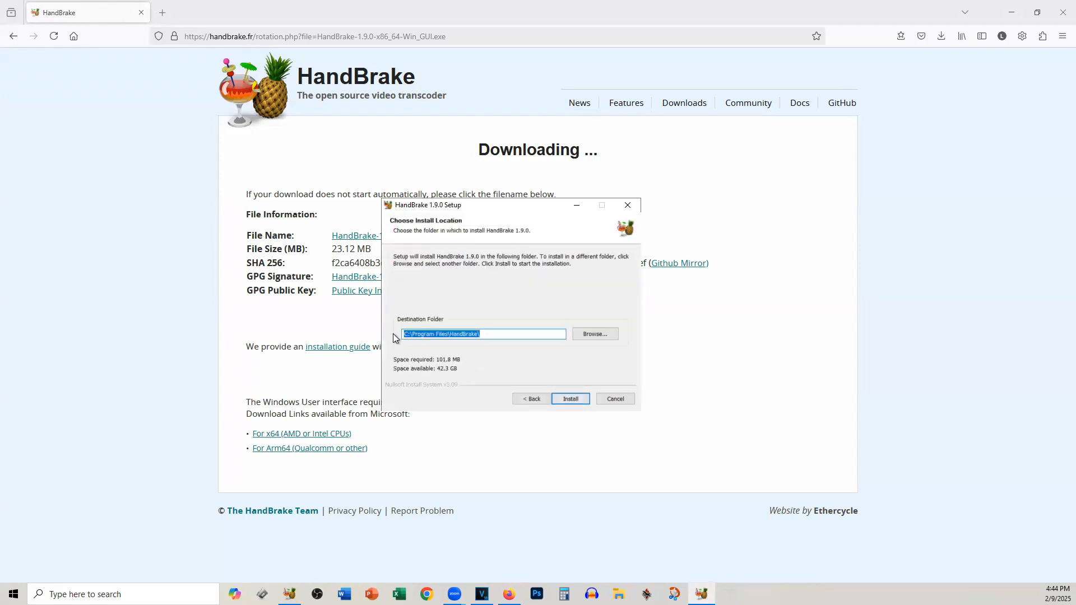
click(570, 399)
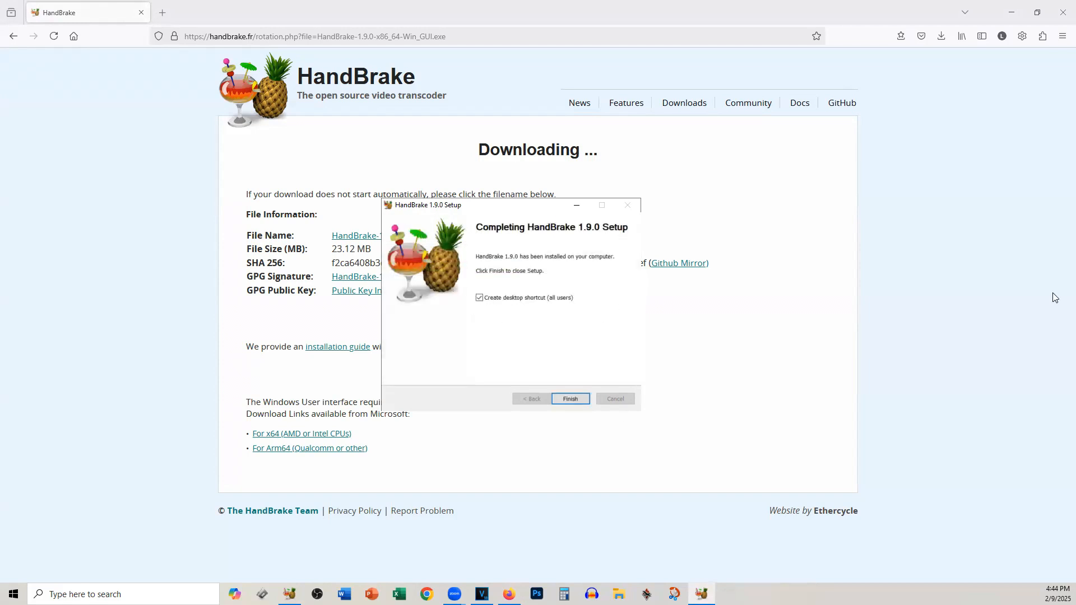
click(570, 399)
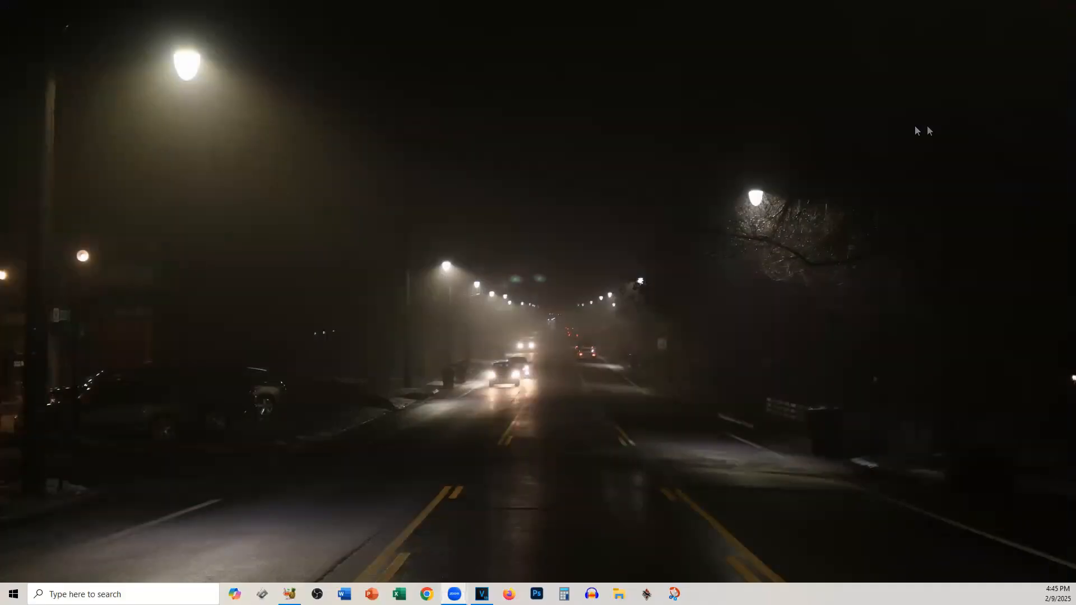
- Launch the installed HandBrake application and download the .NET Desktop Runtime it requires
key(super)
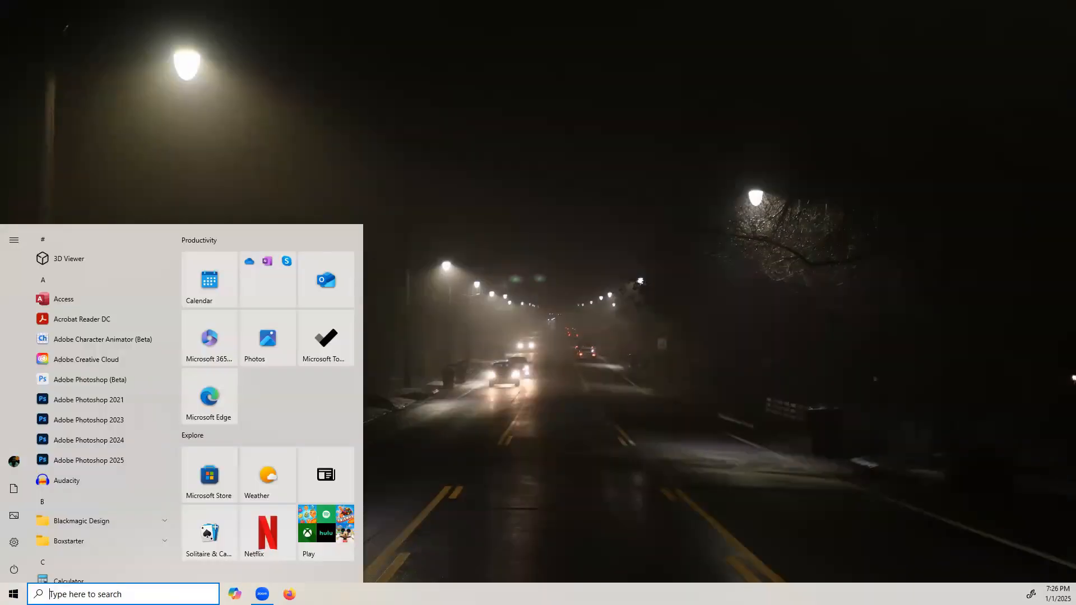
scroll(115, 403, down, 5)
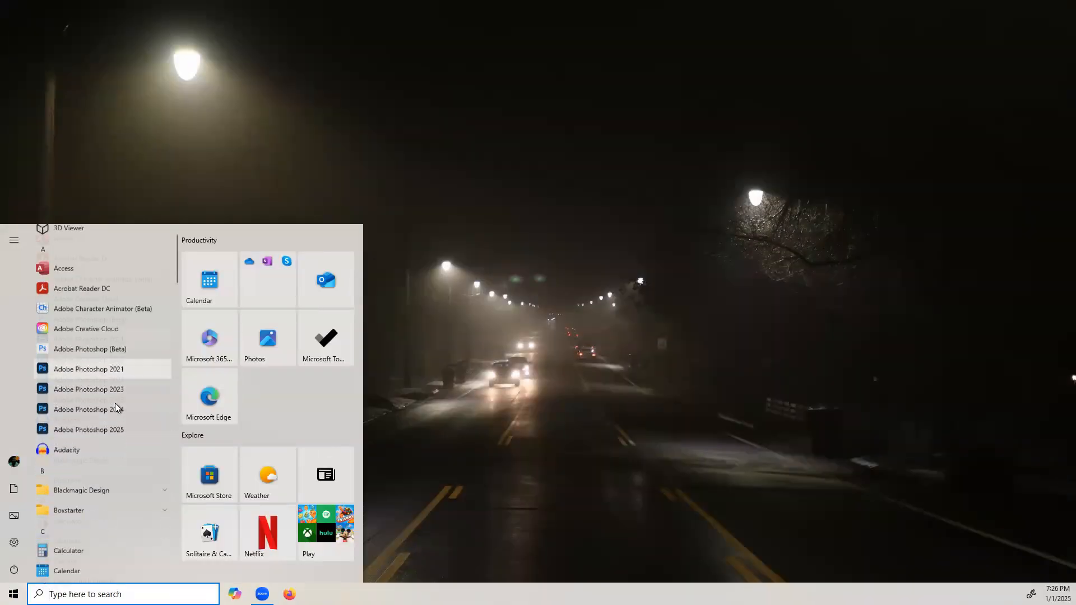
scroll(116, 402, down, 5)
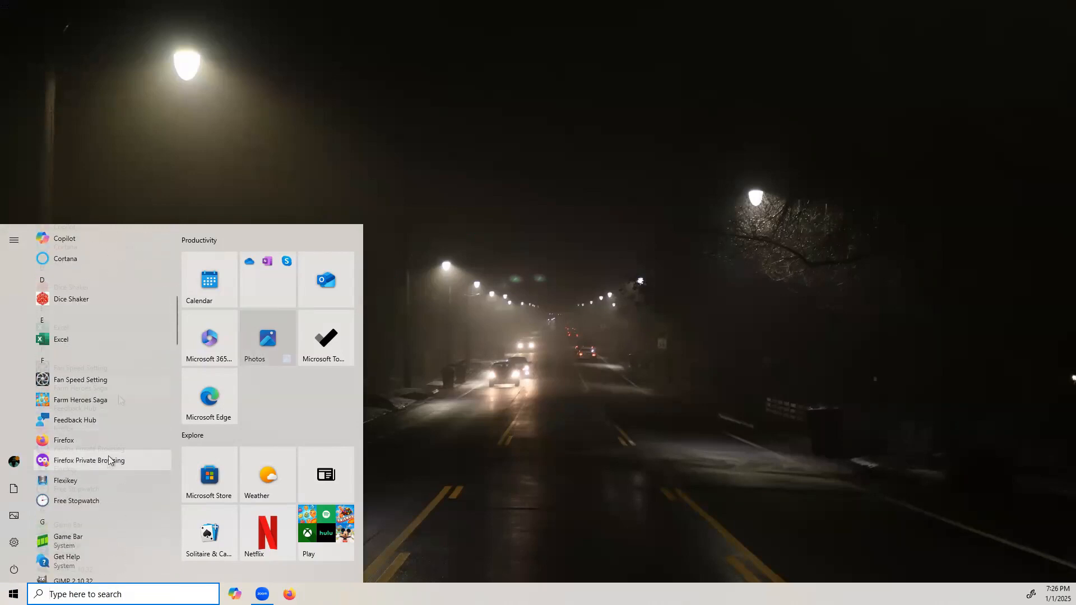
scroll(119, 402, down, 2)
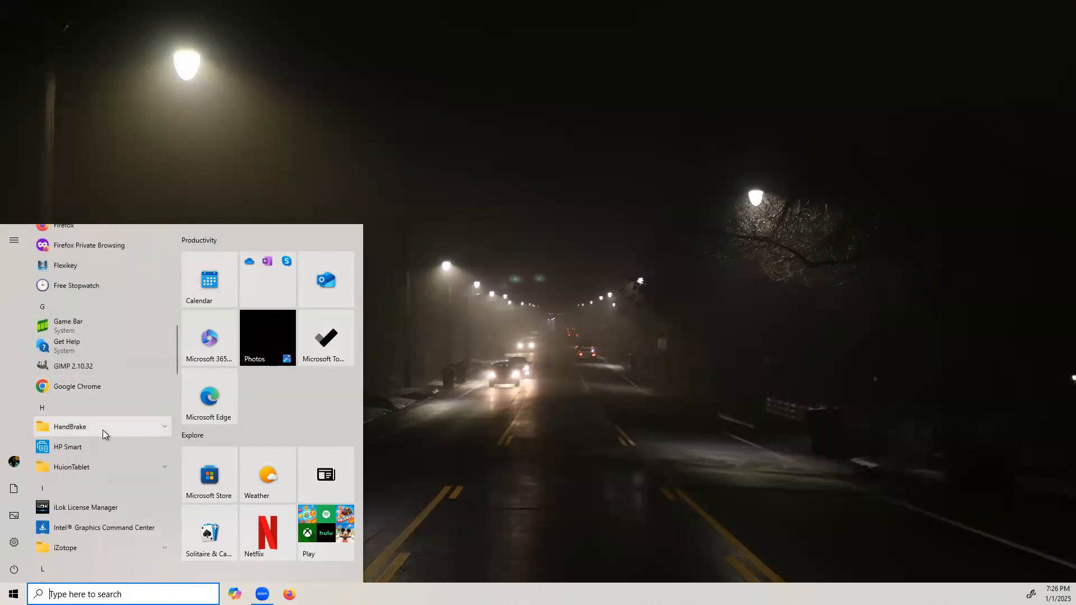
click(103, 429)
click(96, 445)
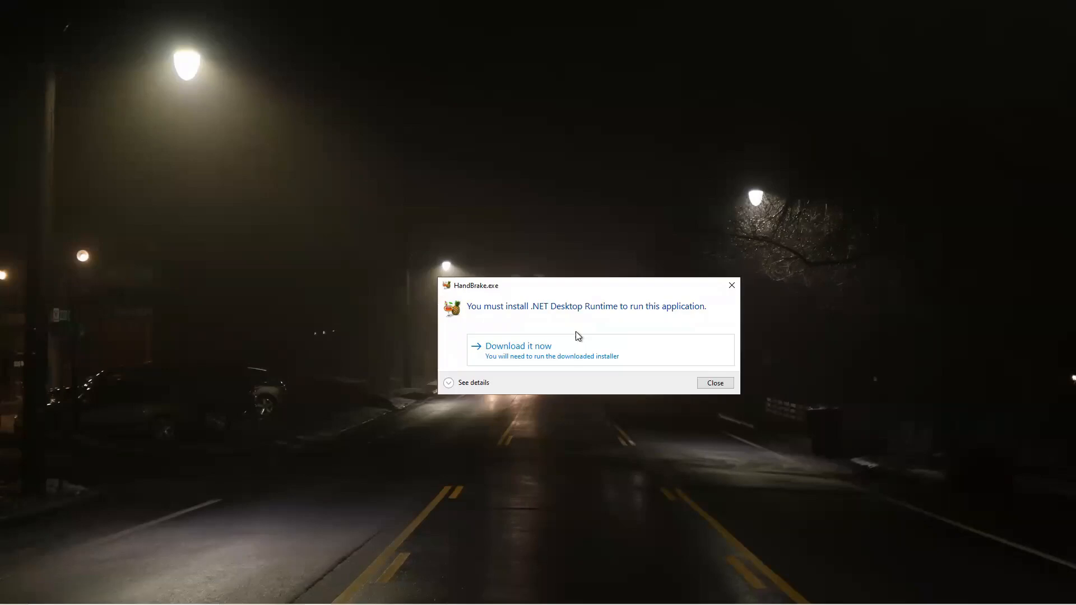
click(540, 347)
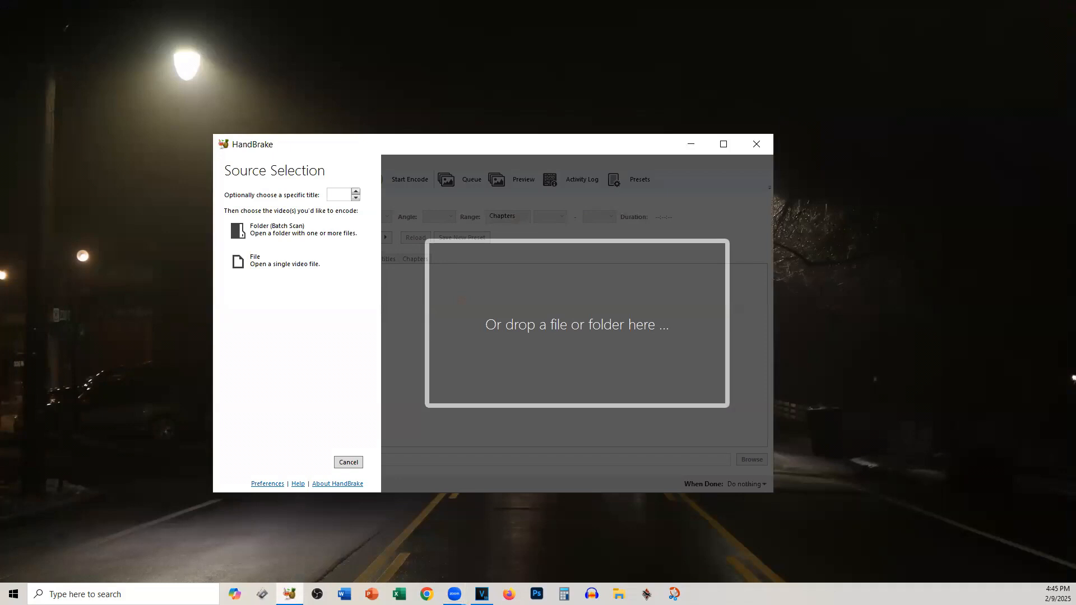
- In HandBrake, batch-scan the first person's folder within 2025 Proctoring > 13-13-2025 EA Honalulu on BPI Video Storage (E:)
click(267, 235)
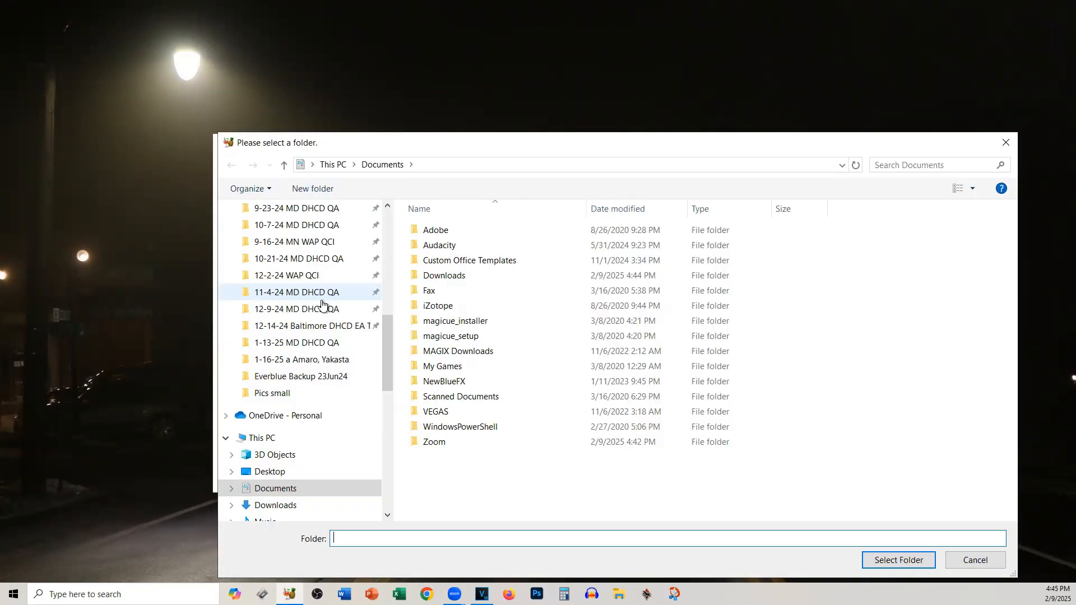
click(258, 439)
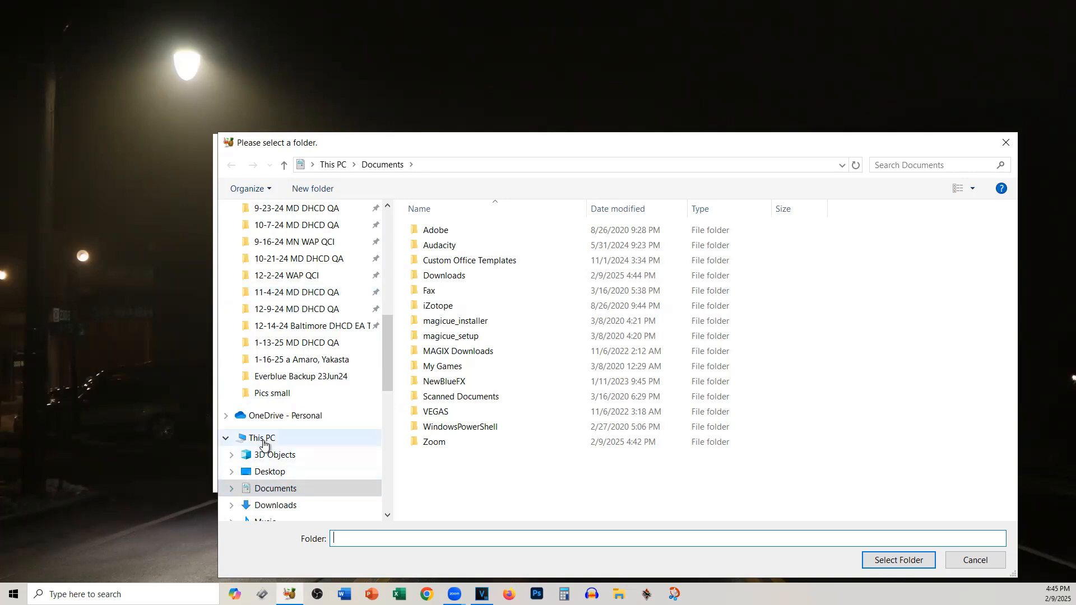
double_click(843, 387)
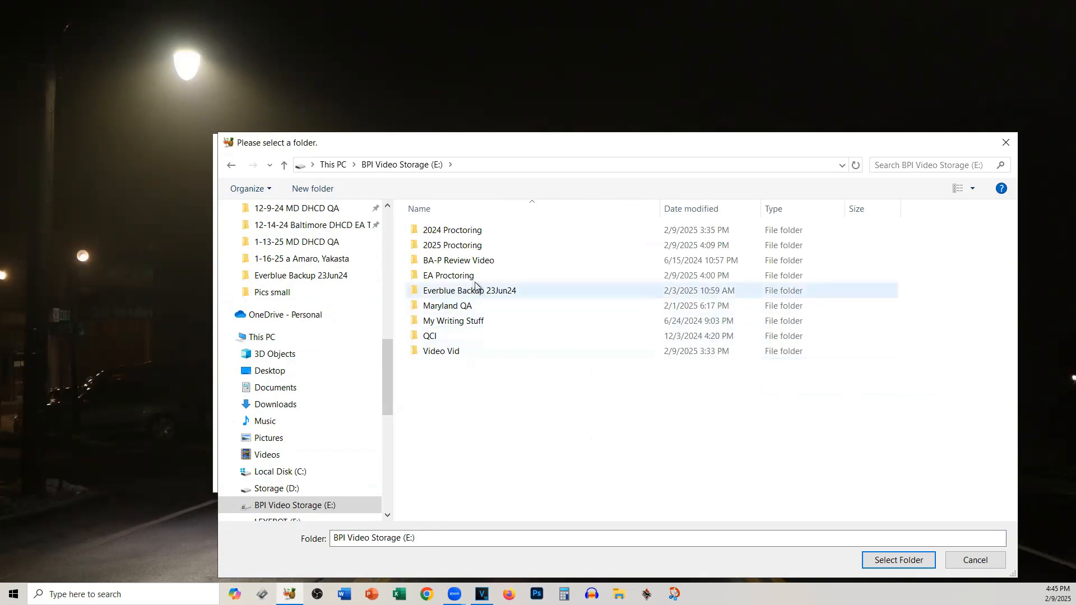
click(466, 248)
double_click(465, 250)
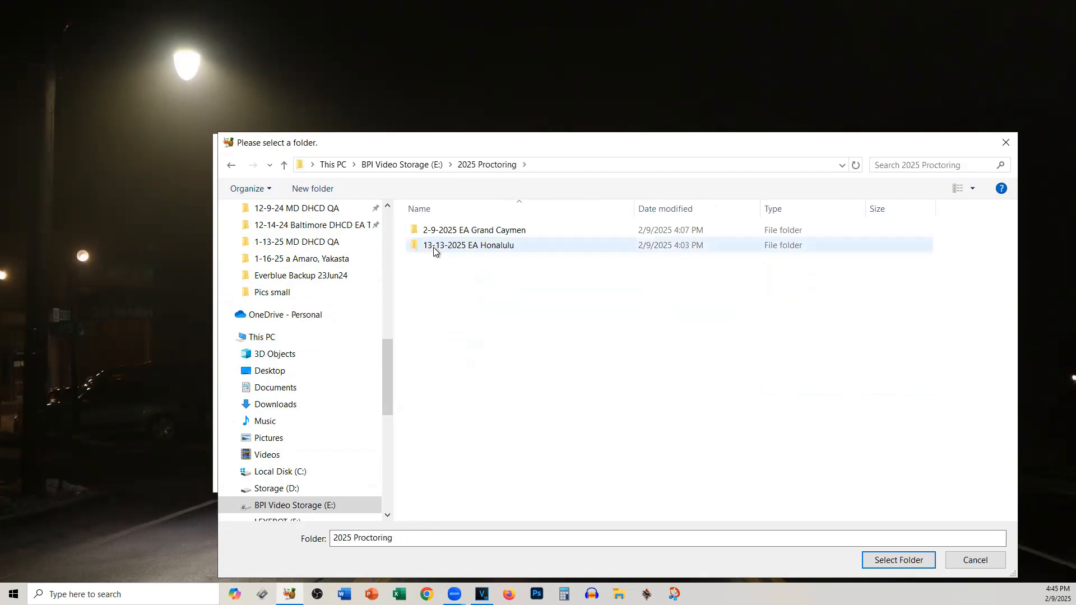
mouse_move(452, 251)
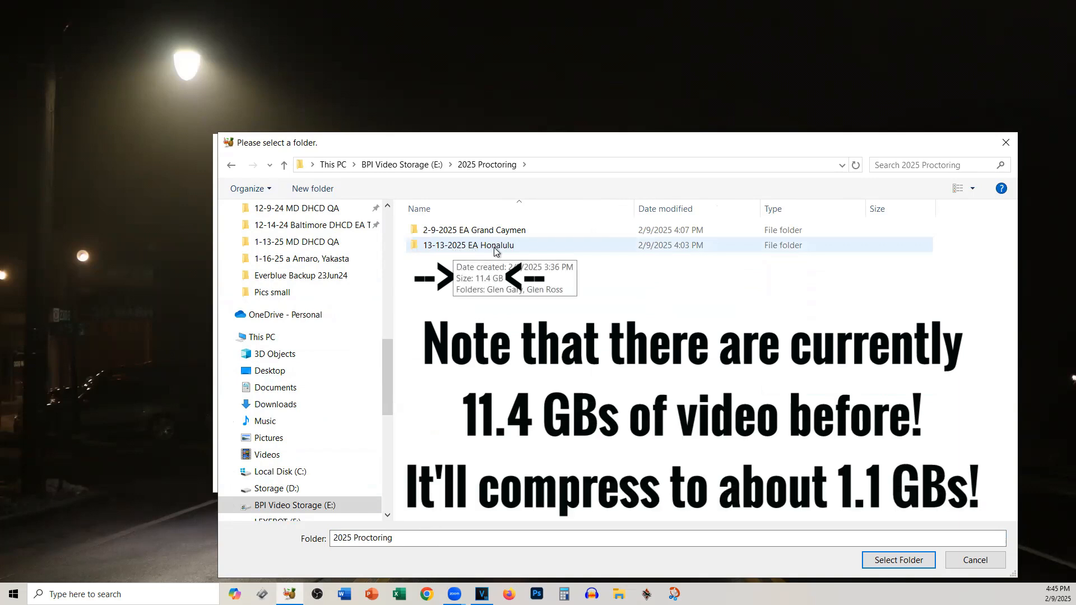
double_click(483, 246)
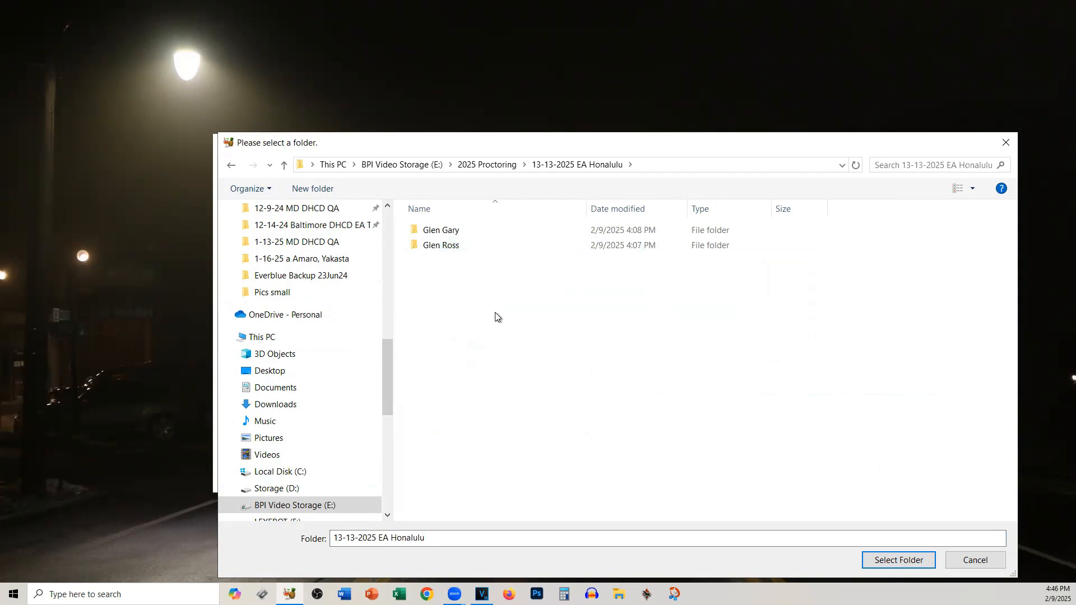
click(445, 232)
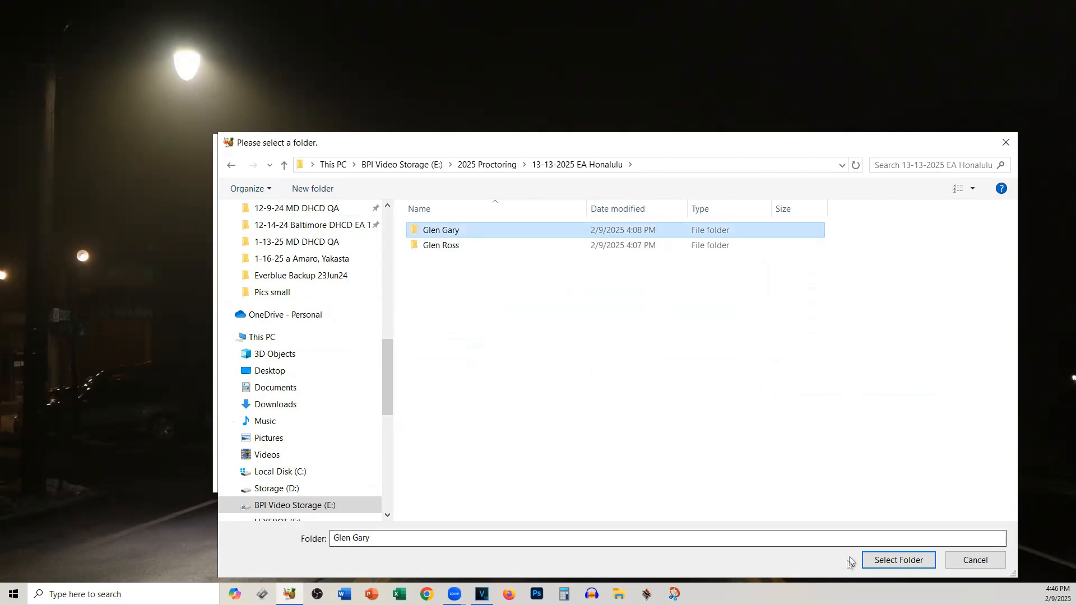
click(900, 562)
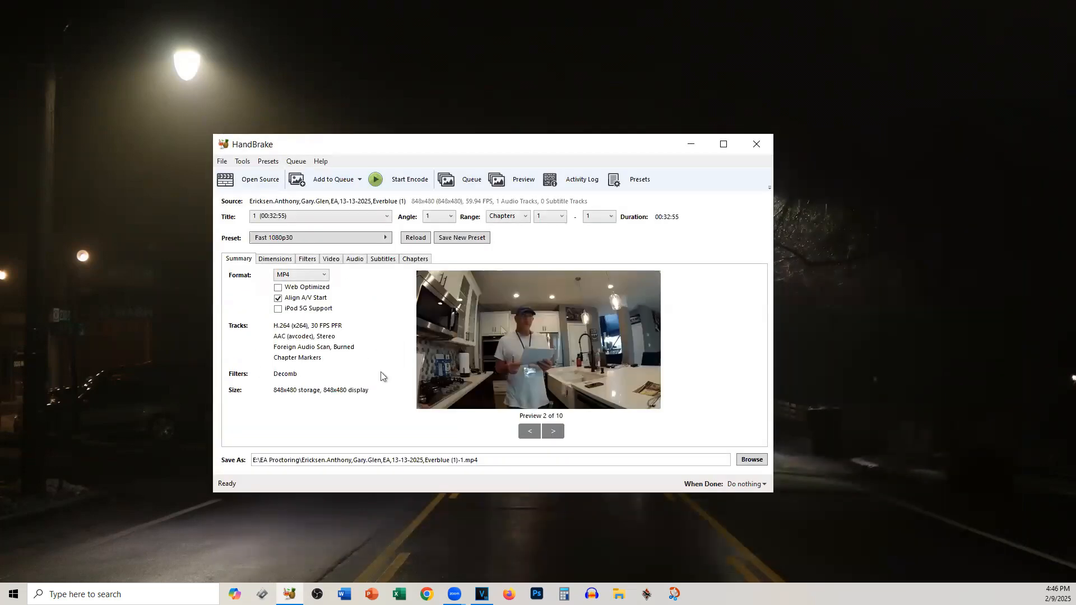
- Review the list of scanned titles and add all of them to the encoding queue
click(387, 216)
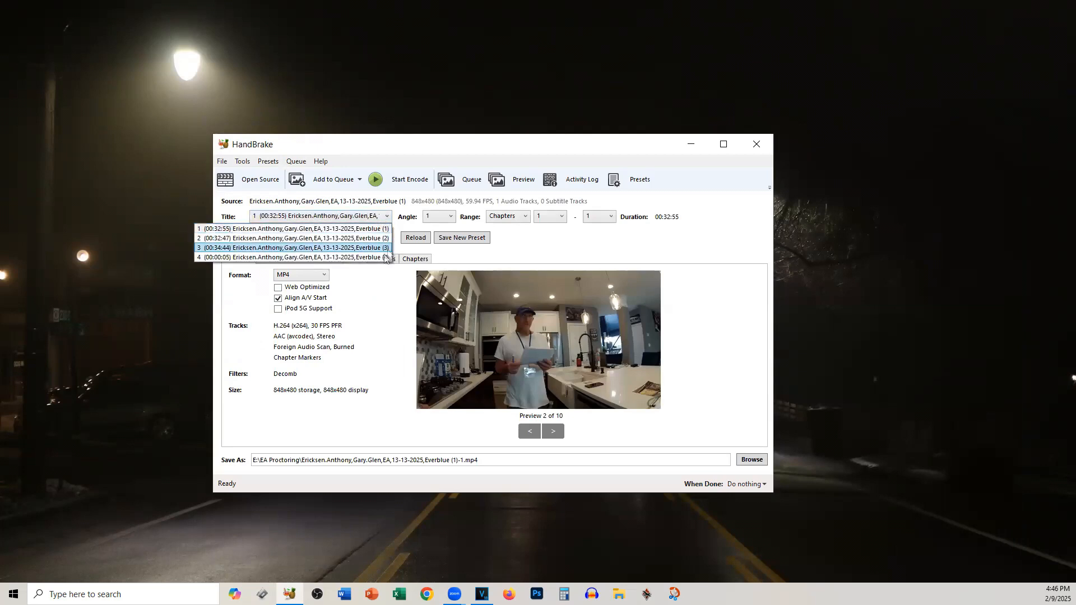
click(390, 302)
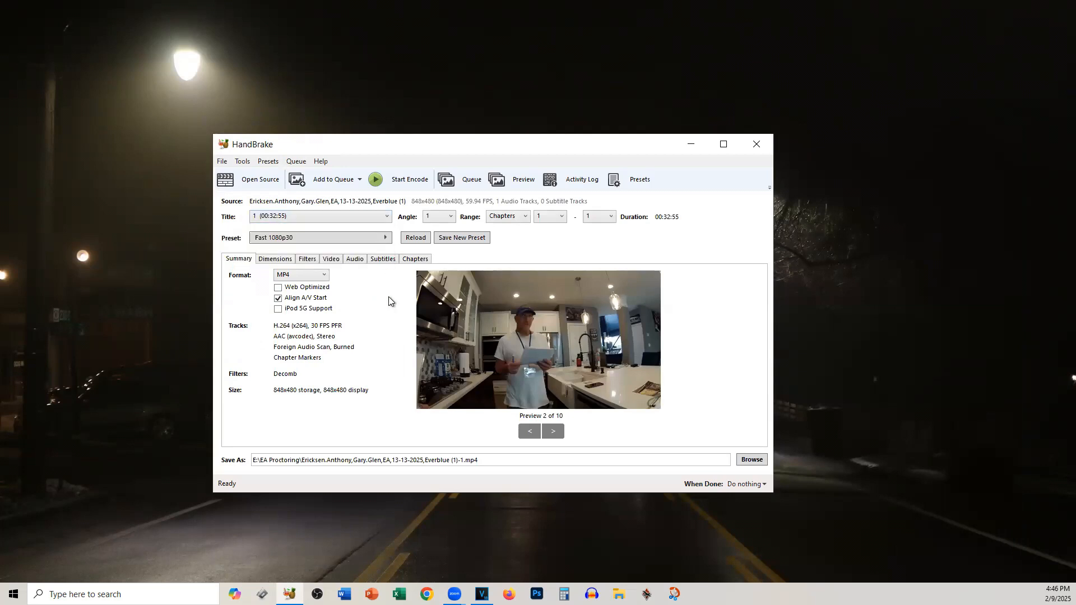
click(360, 180)
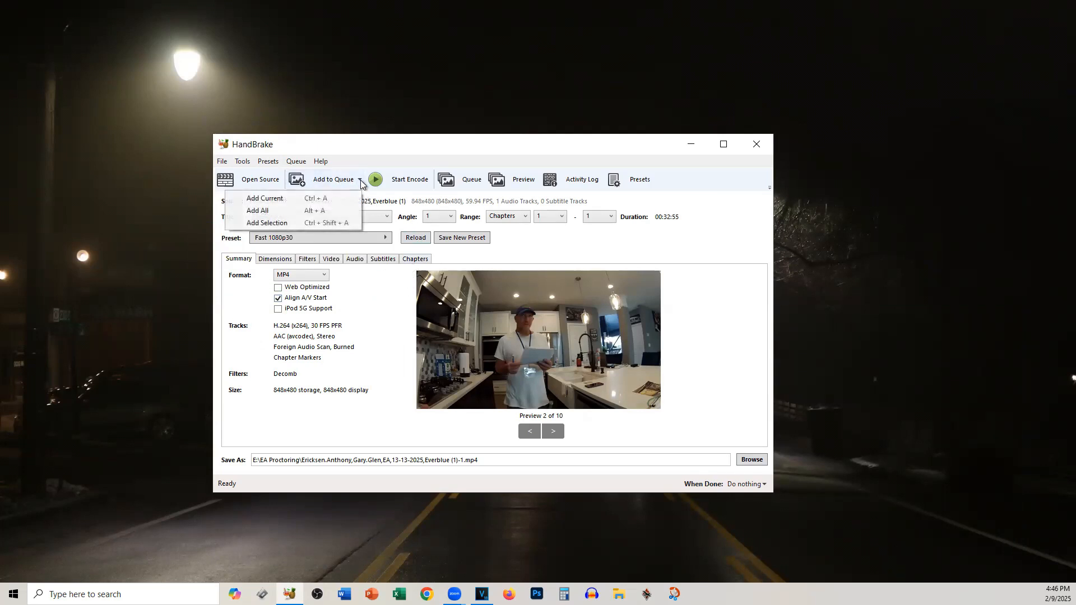
click(328, 210)
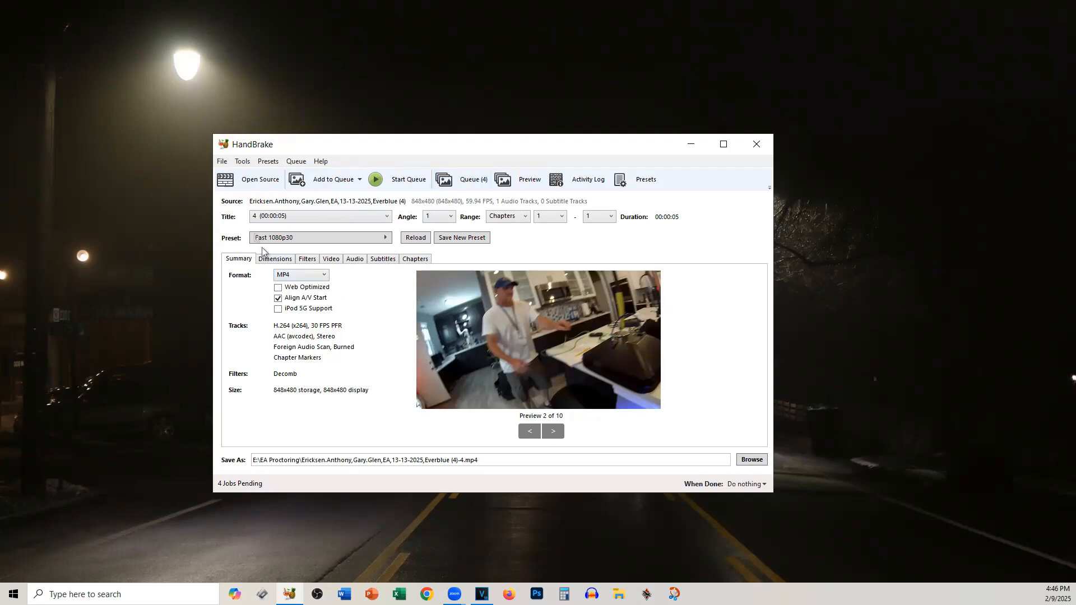
- Batch-scan the second person's folder within 13-13-2025 EA Honalulu as the new source
click(267, 180)
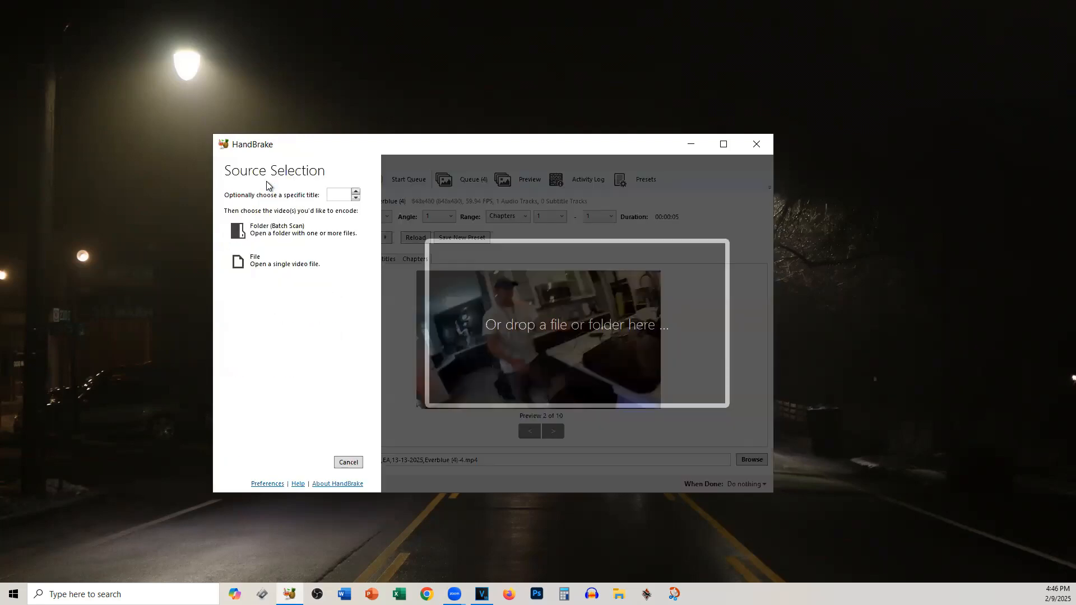
click(278, 232)
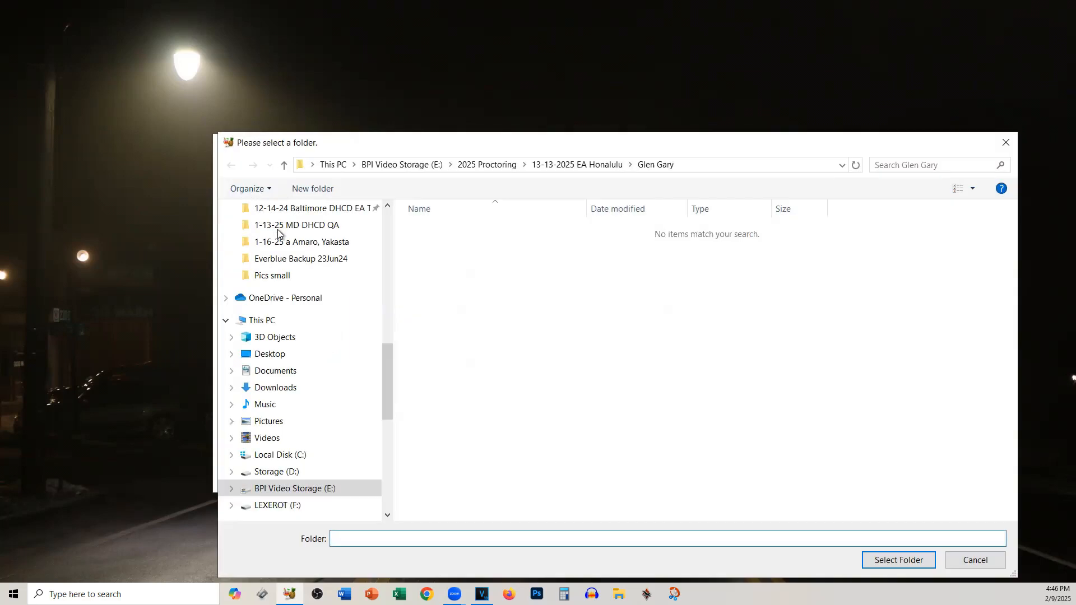
click(574, 164)
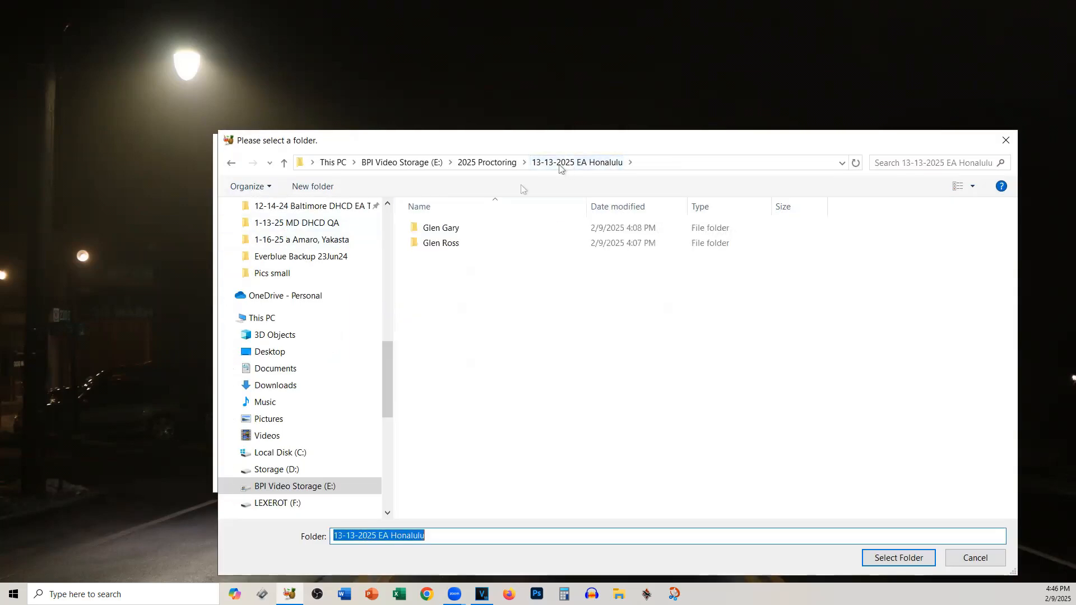
click(449, 246)
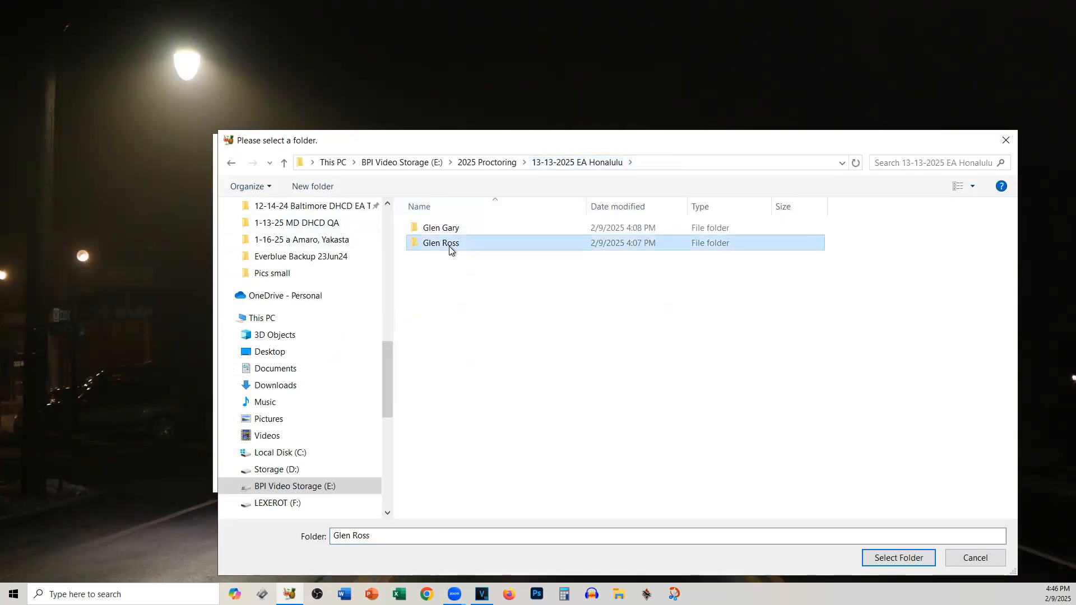
click(897, 557)
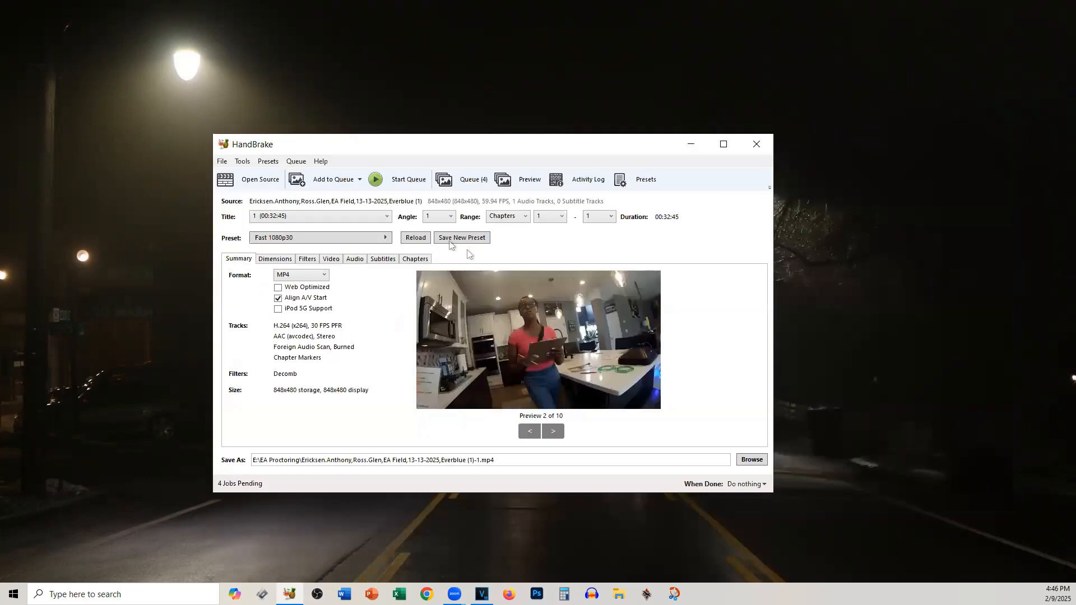
- Add all titles from the second person's scanned folder to the encoding queue
click(360, 180)
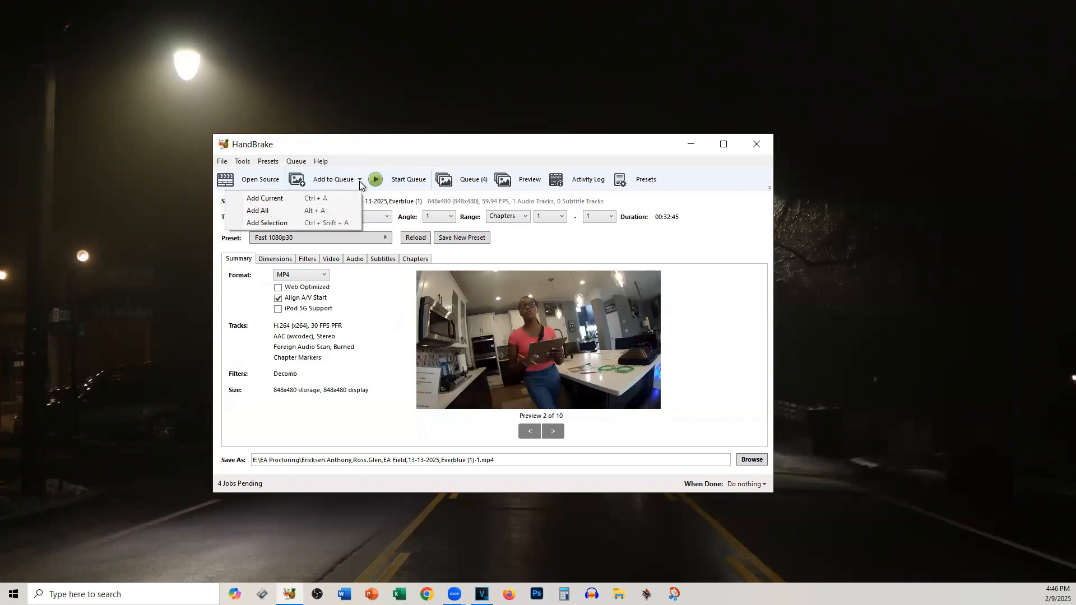
click(332, 211)
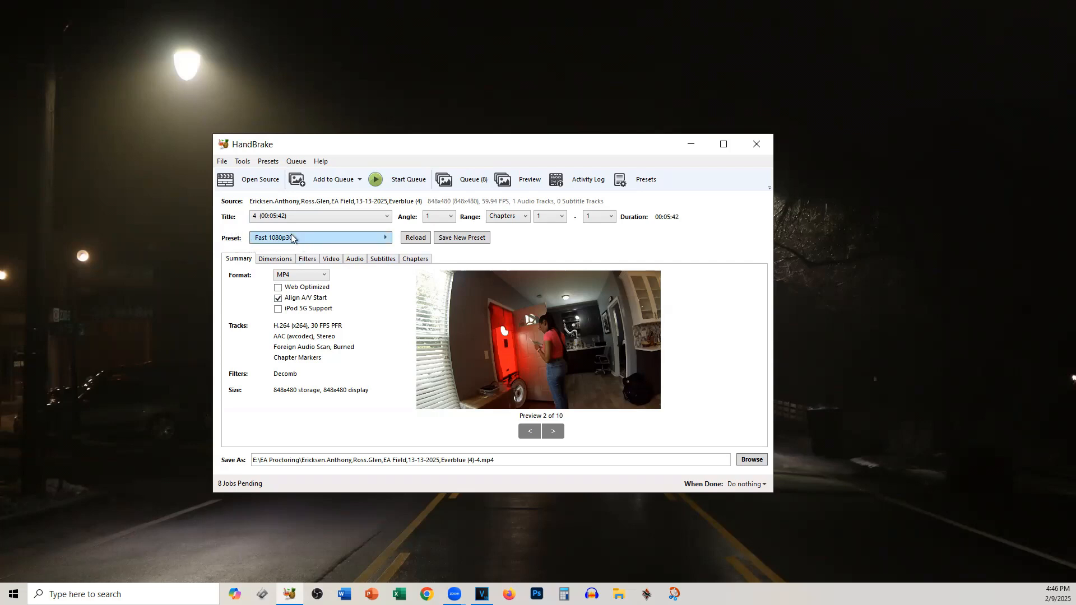
- Set the video's constant quality to RF 25, check the dimensions, and enable Web Optimized for the MP4 output
click(331, 261)
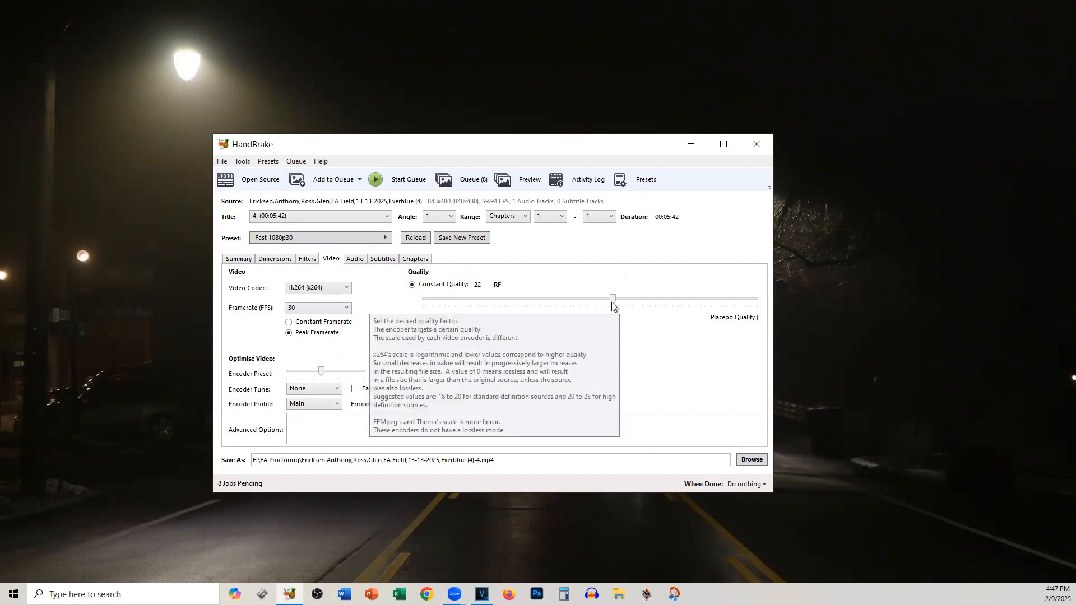
drag(612, 305, 594, 304)
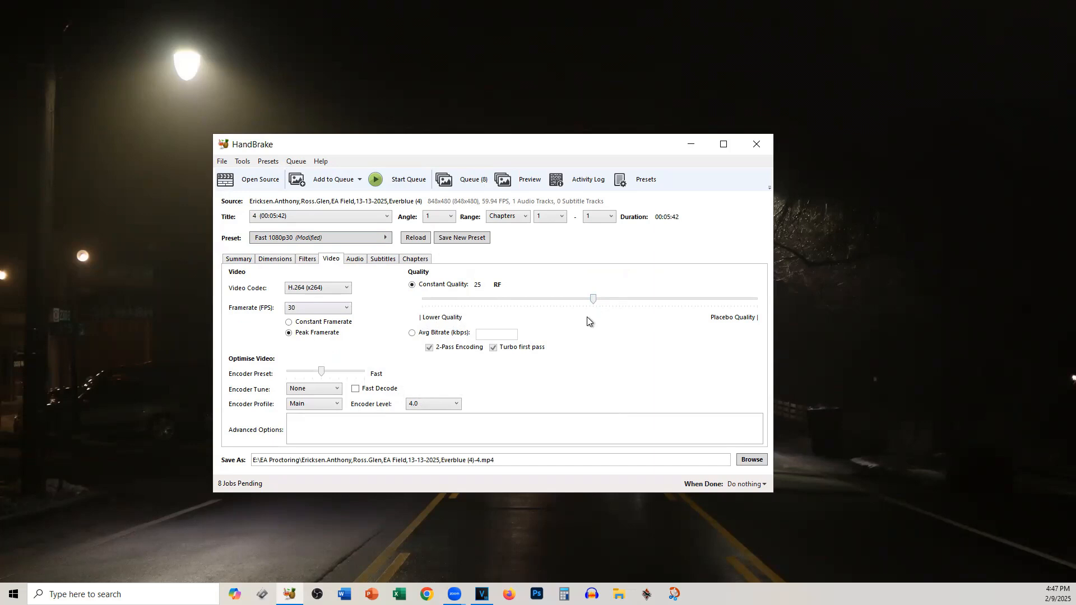
click(275, 258)
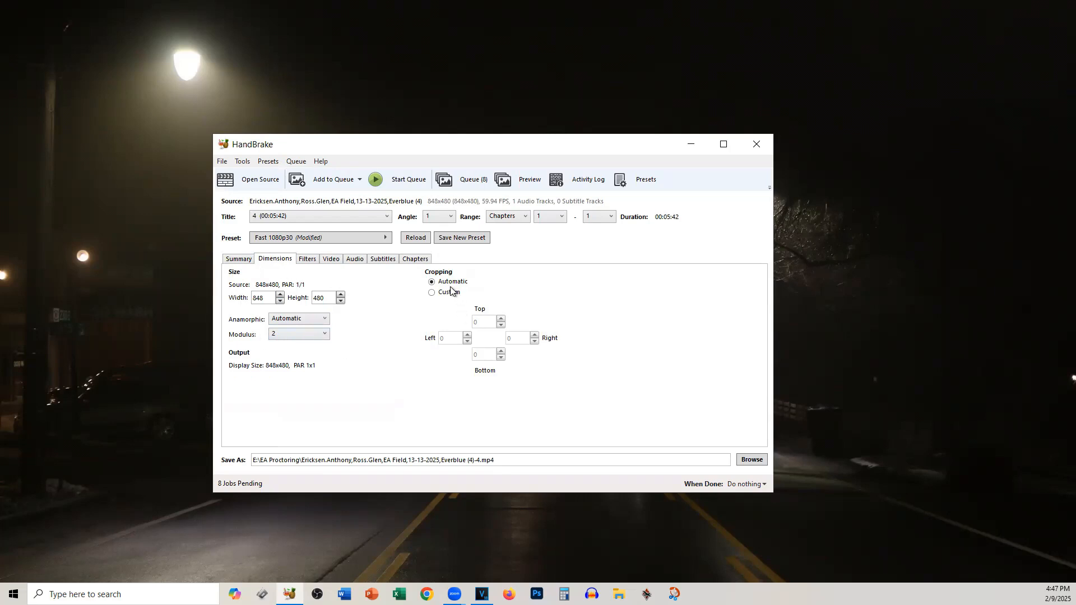
click(239, 260)
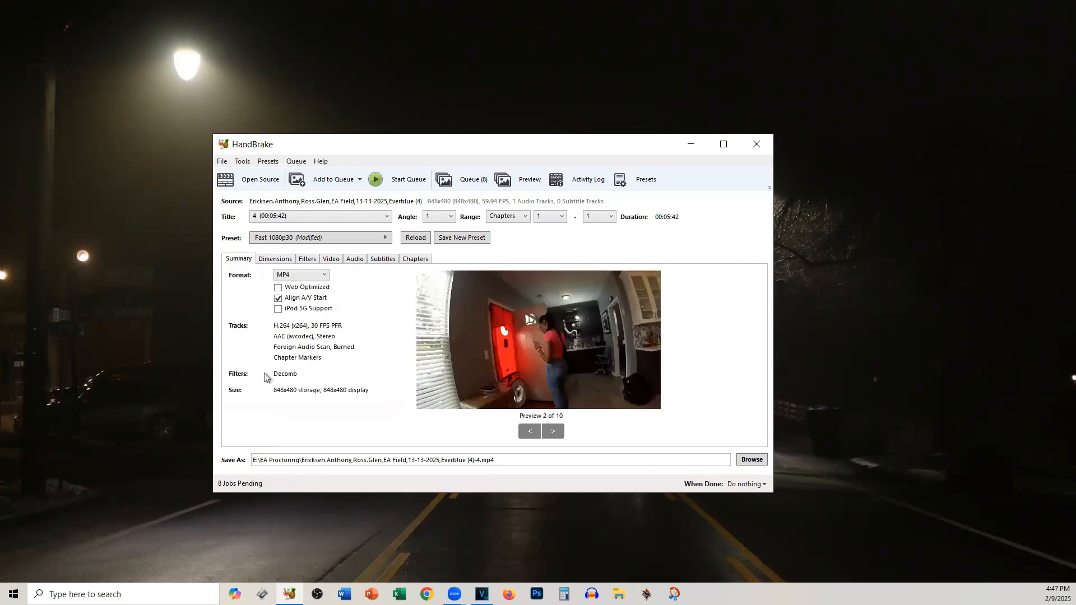
click(278, 287)
- Save the current settings as a new custom preset named "BPI Compressed" with the description "For upload"
click(469, 239)
click(533, 255)
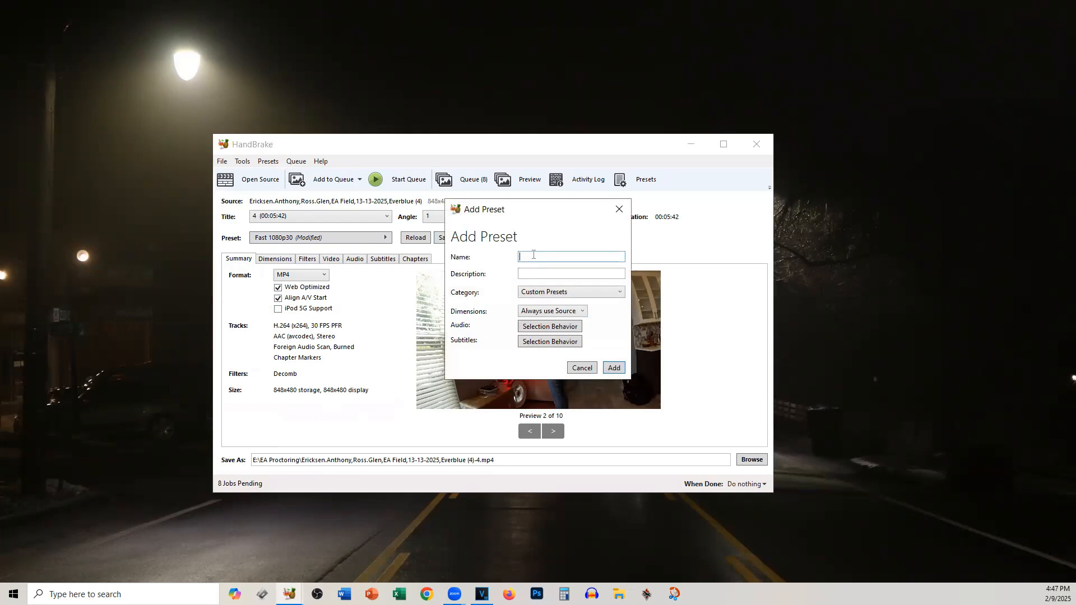
text(BPI Compressed)
click(540, 272)
text(For upload)
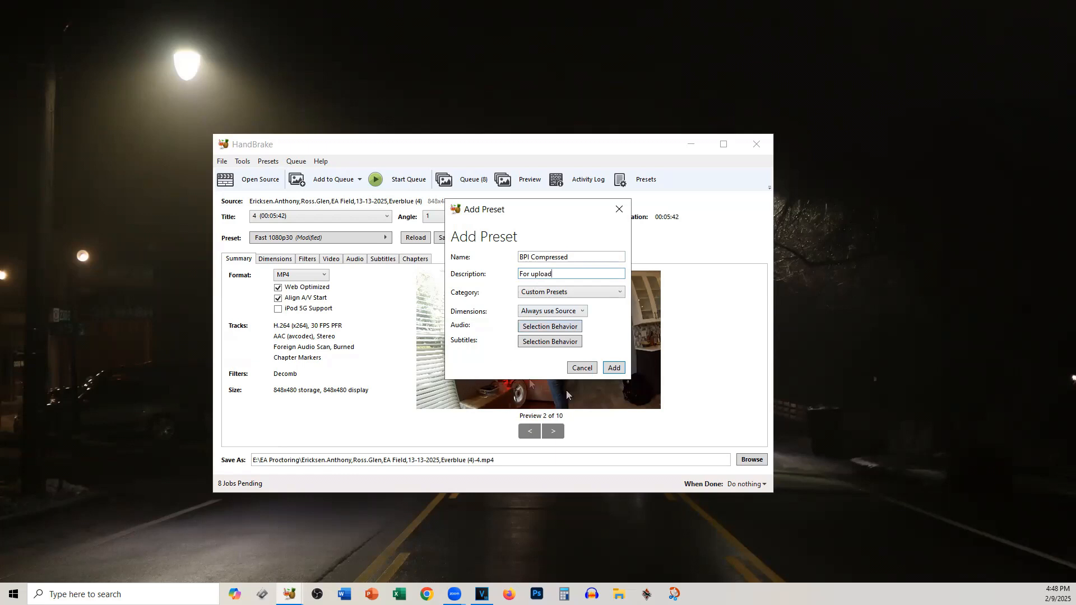
click(614, 368)
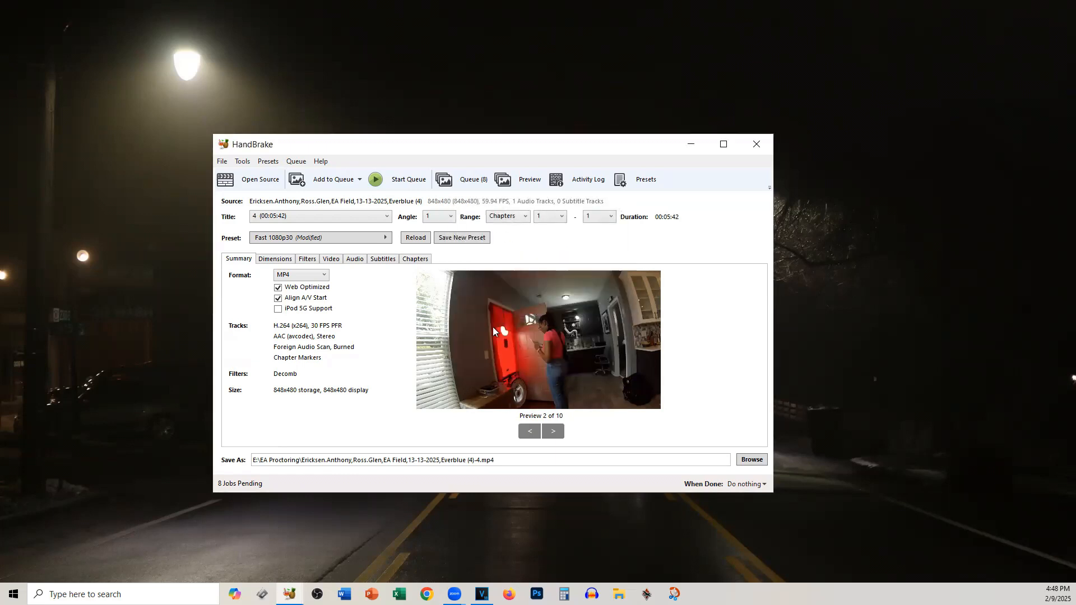
- Apply the BPI Compressed custom preset to the current title
click(384, 241)
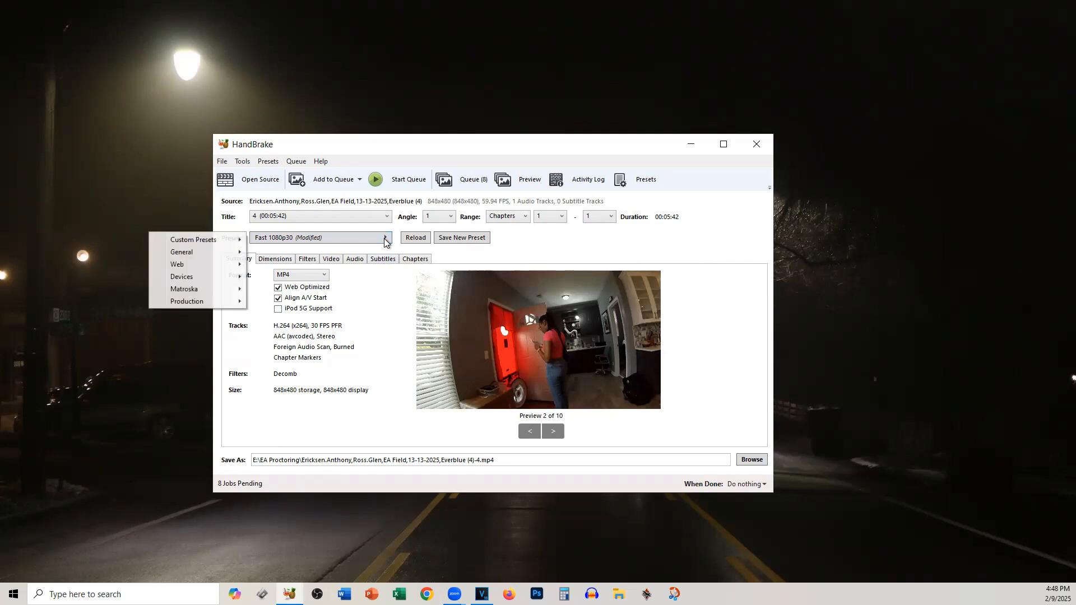
mouse_move(207, 246)
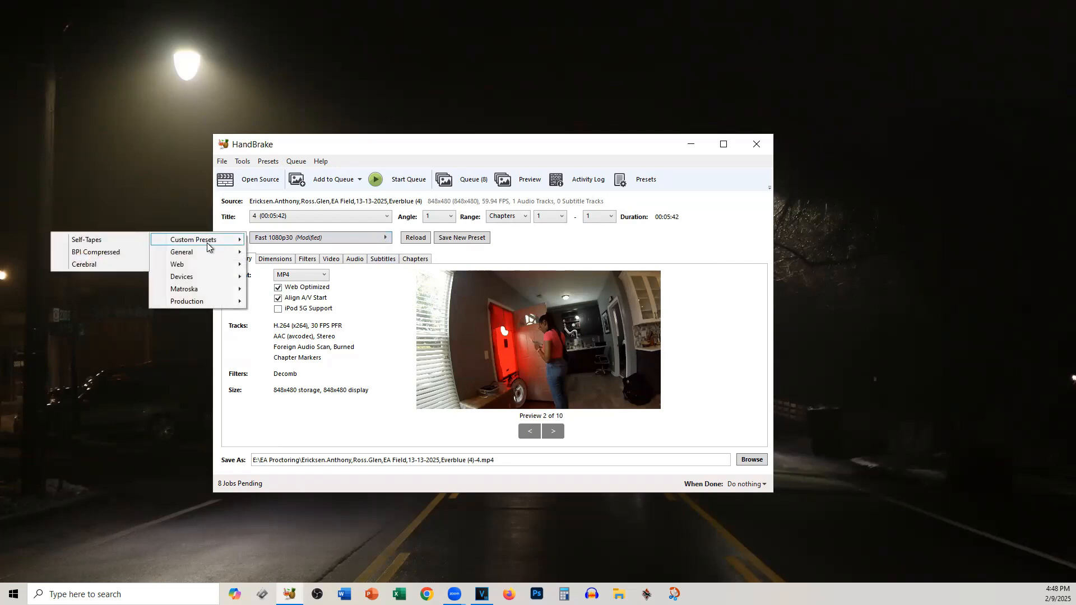
click(114, 256)
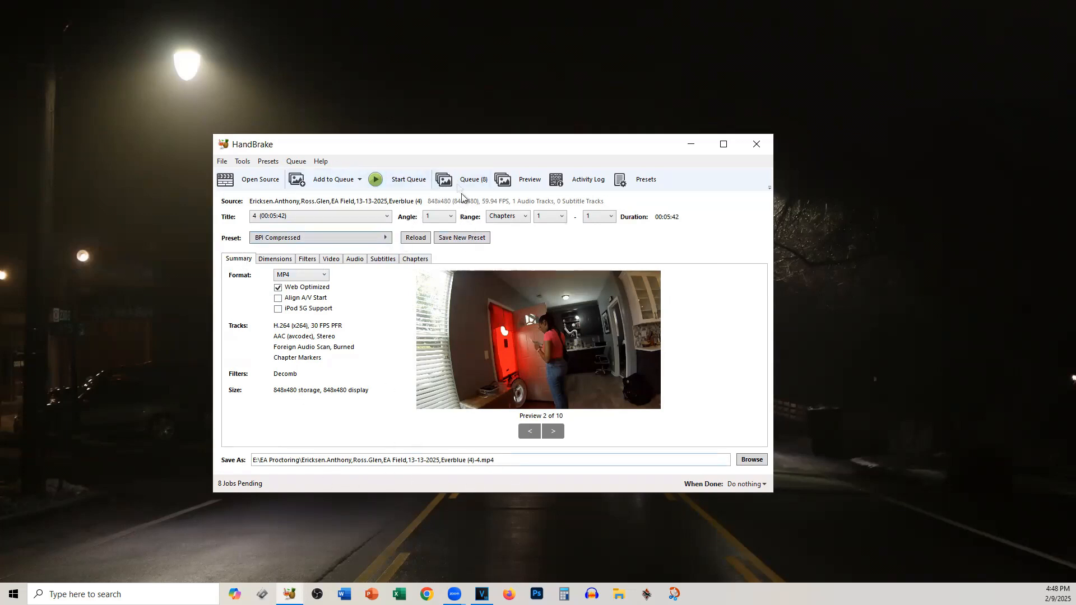
- Set the output destination to the 2025 Proctoring folder on BPI Video Storage (E:) and start encoding the queue
click(752, 460)
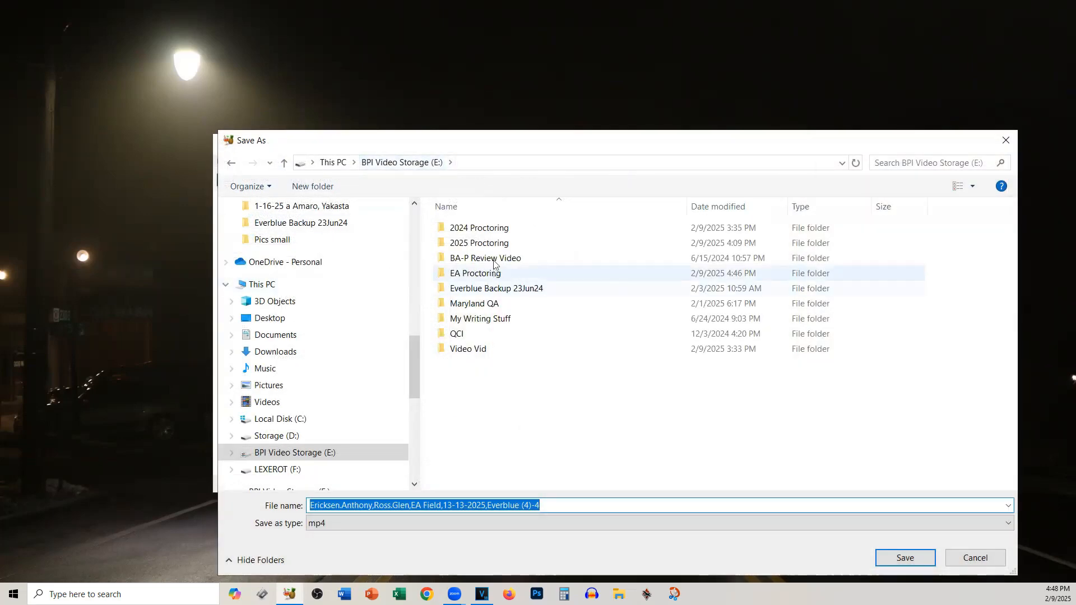
click(486, 242)
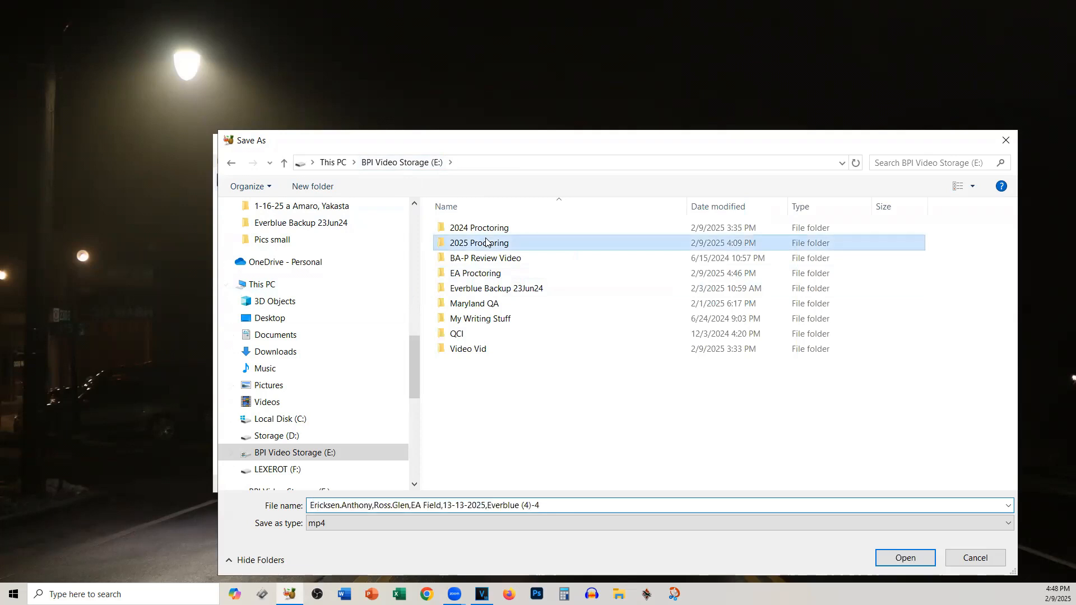
double_click(486, 243)
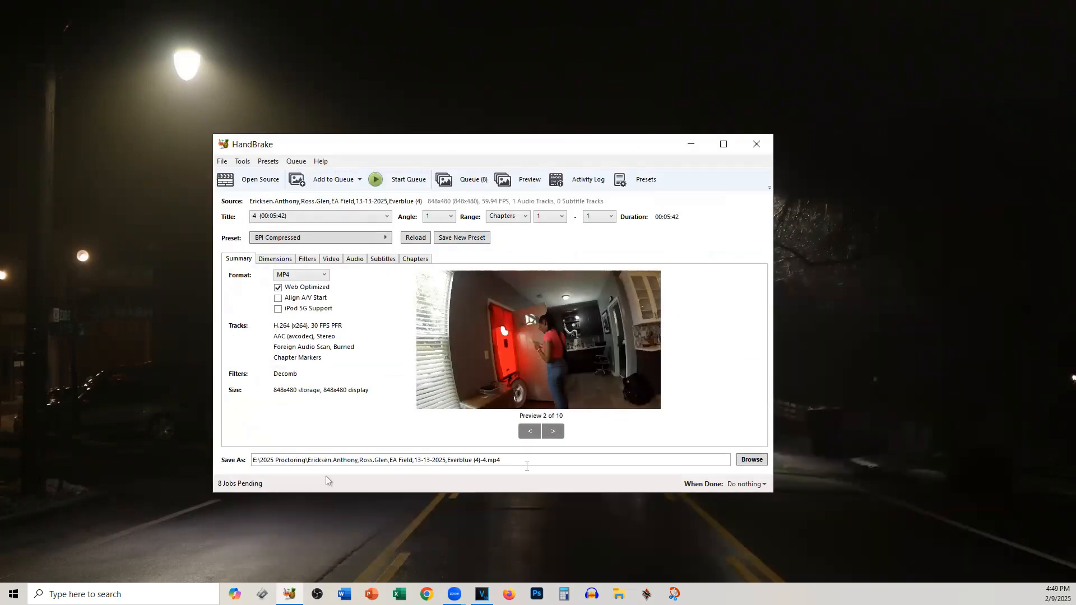
click(402, 181)
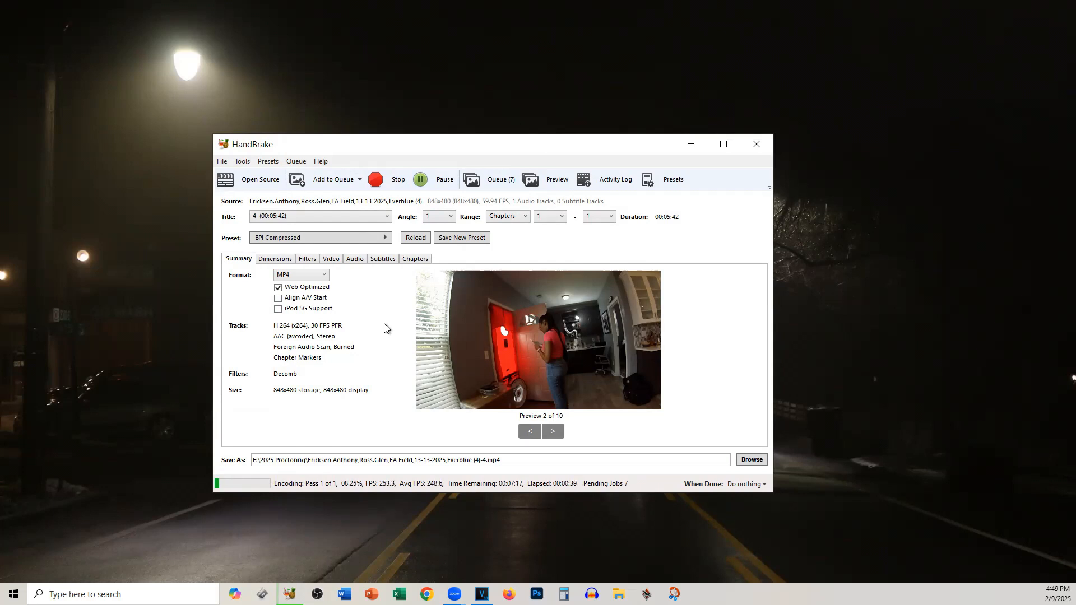
- Check the screen and sleep timeouts in the Windows Power & sleep settings and close Settings
click(14, 594)
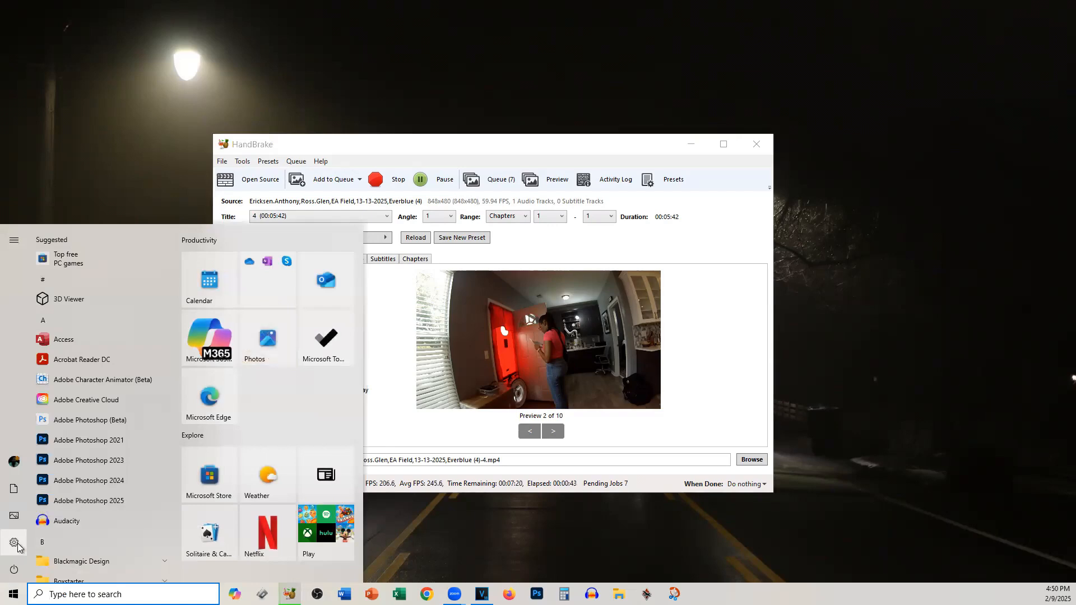
click(15, 543)
click(213, 223)
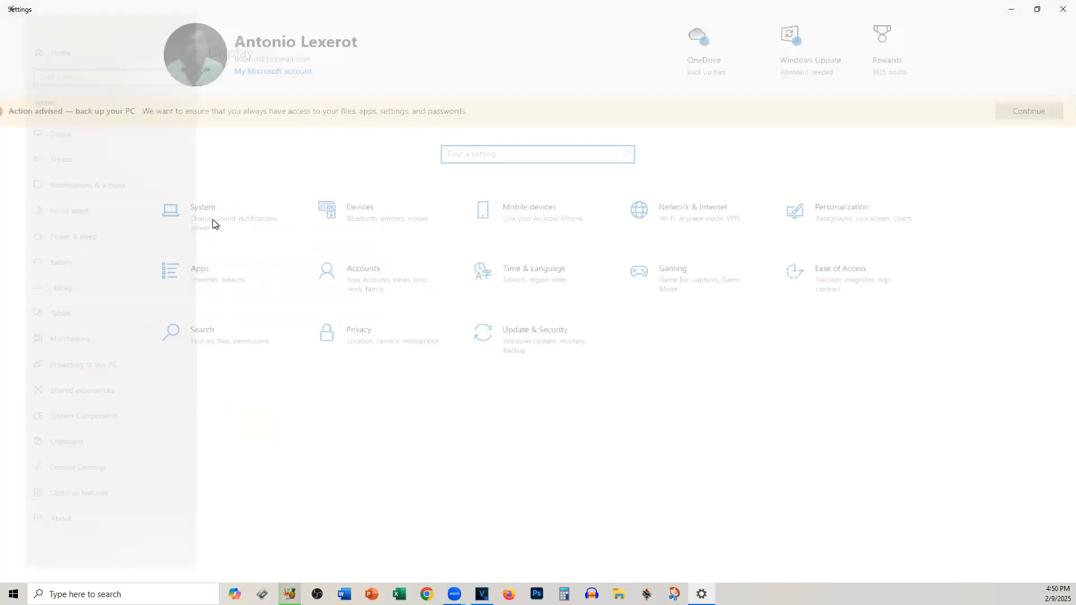
click(58, 235)
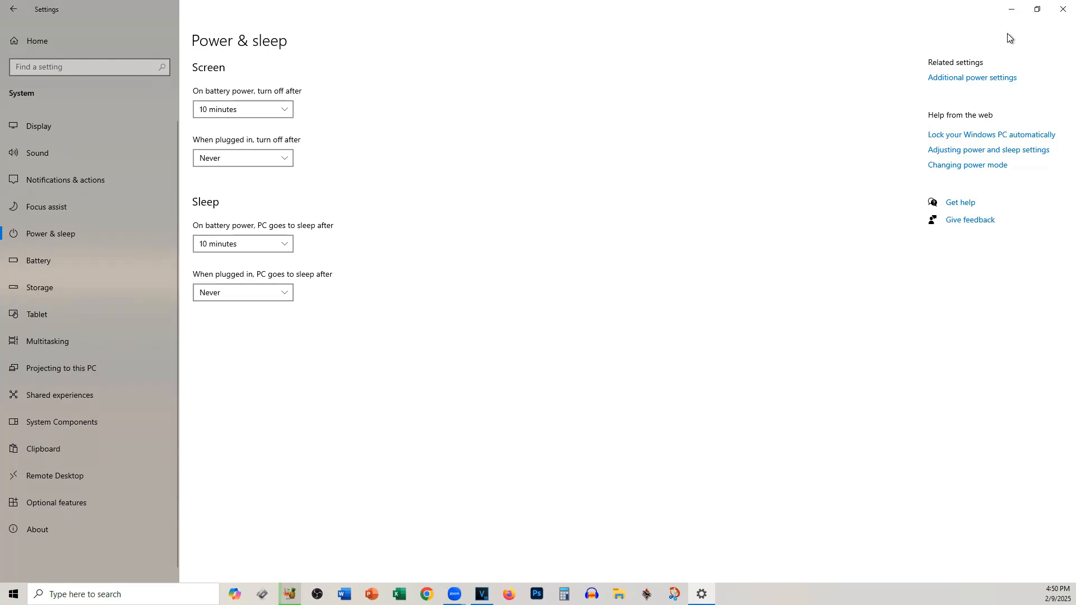
click(1061, 10)
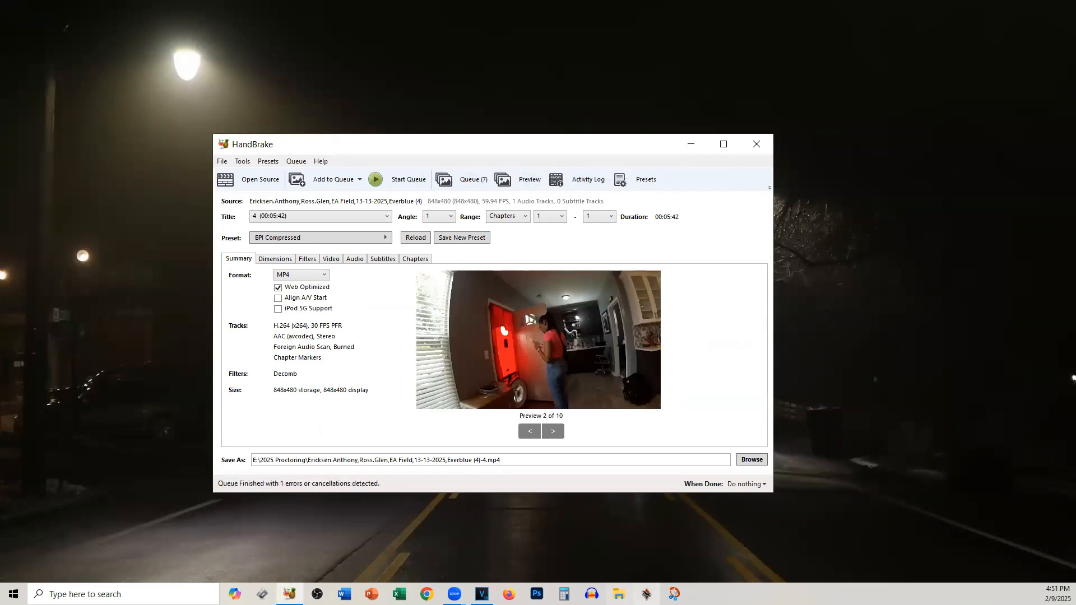
- In File Explorer, open 2025 Proctoring > 13-13-2025 EA Honalulu on BPI Video Storage (E:)
click(619, 594)
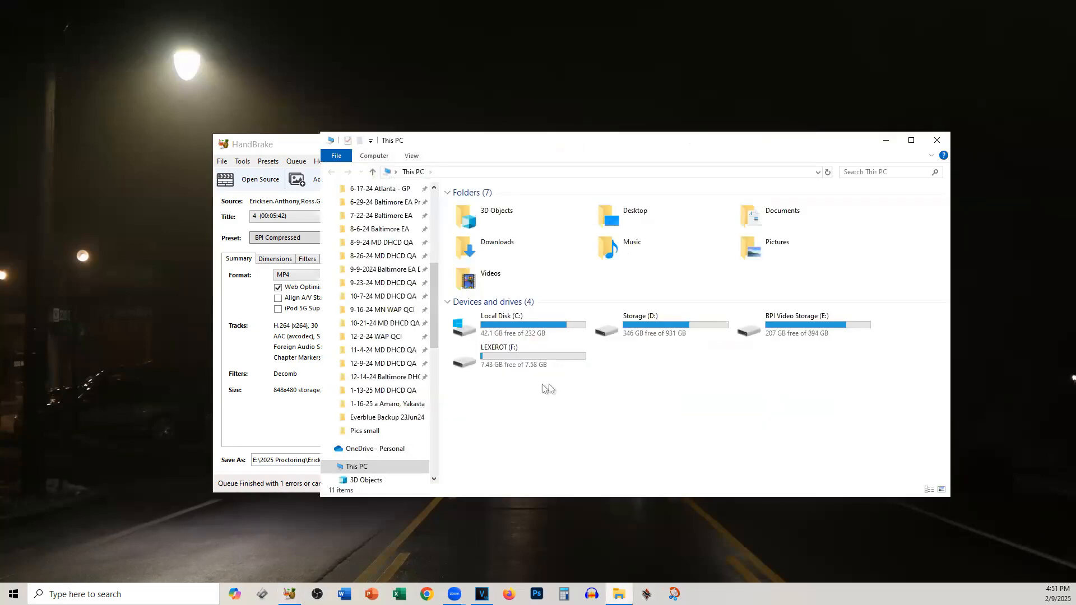
double_click(781, 321)
click(535, 236)
double_click(533, 236)
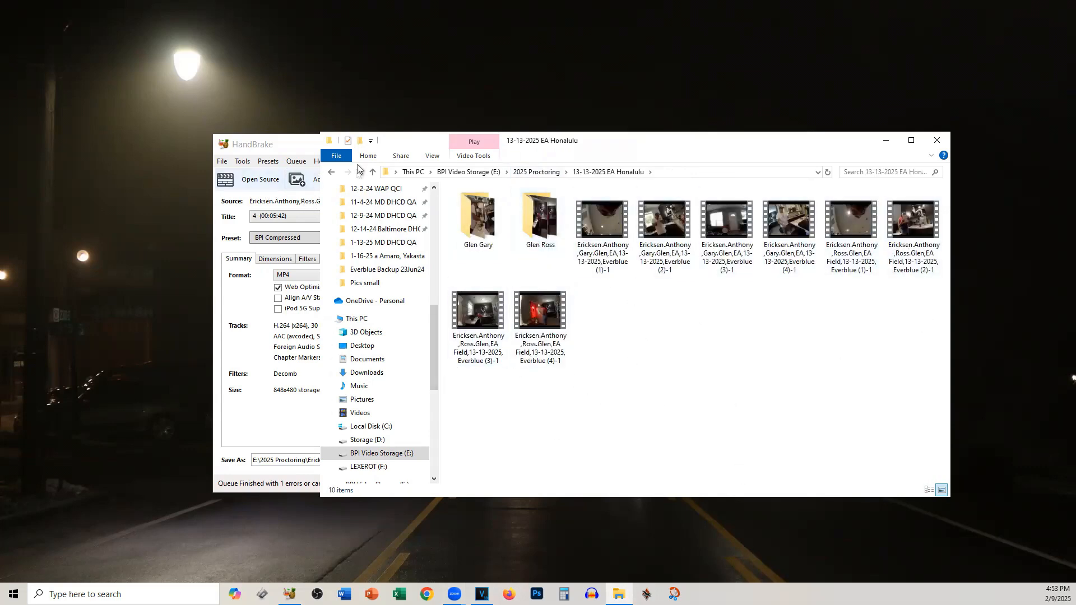
- Create a folder named Compressed for the first person's four encoded videos and move them with it into that person's folder
click(360, 141)
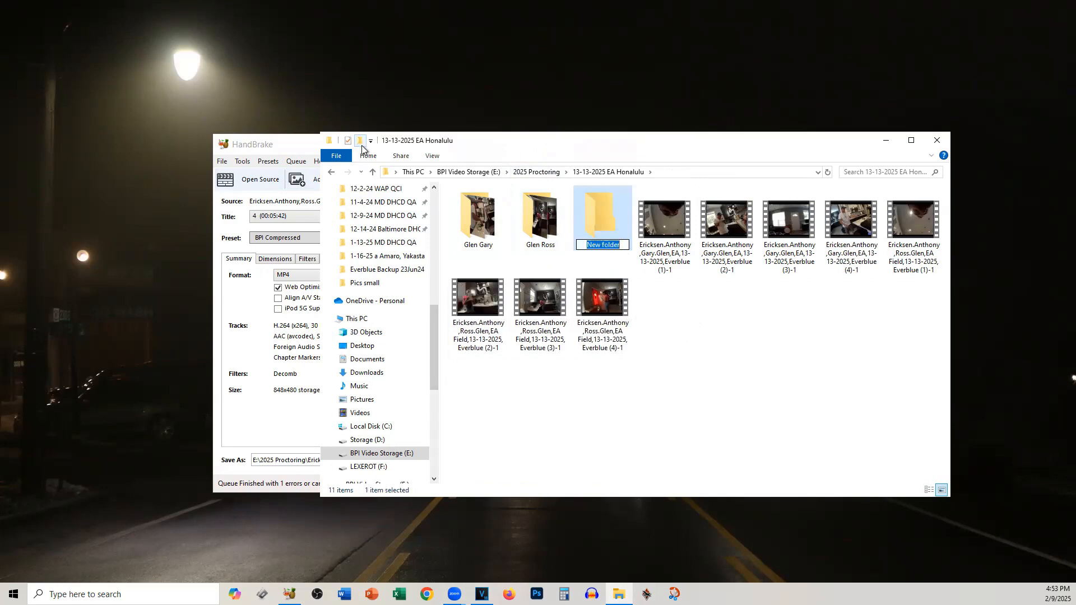
text(Compre)
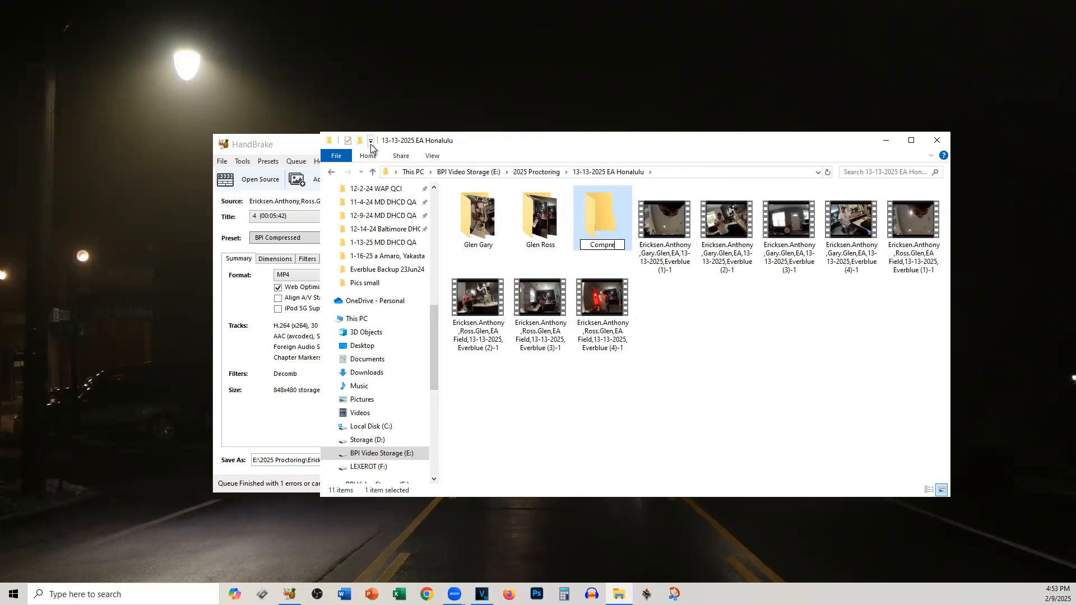
text(ssed)
click(665, 264)
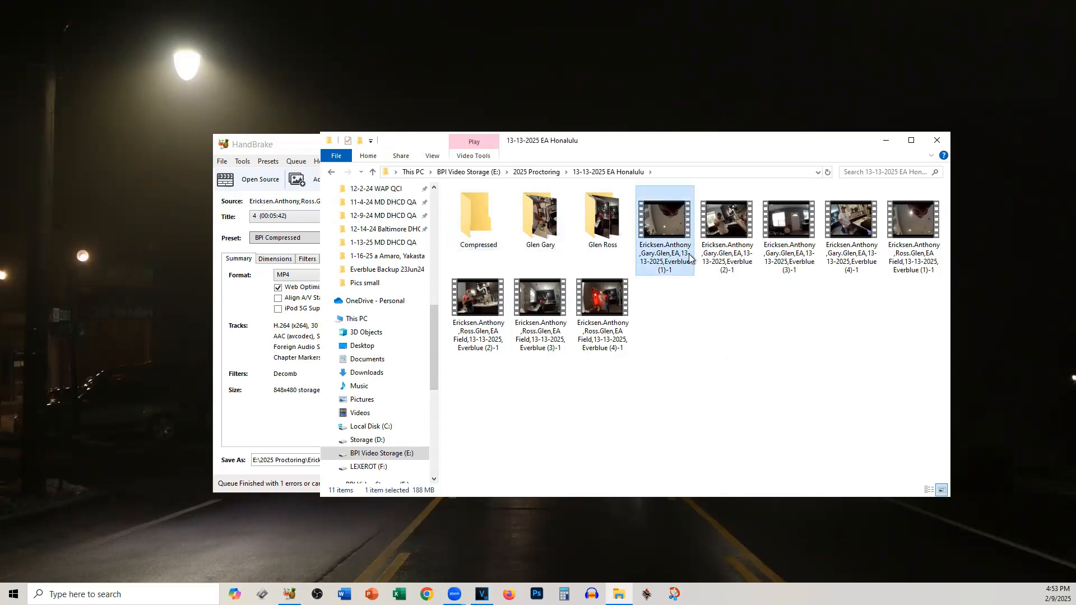
shift+click(851, 255)
drag(673, 246, 533, 227)
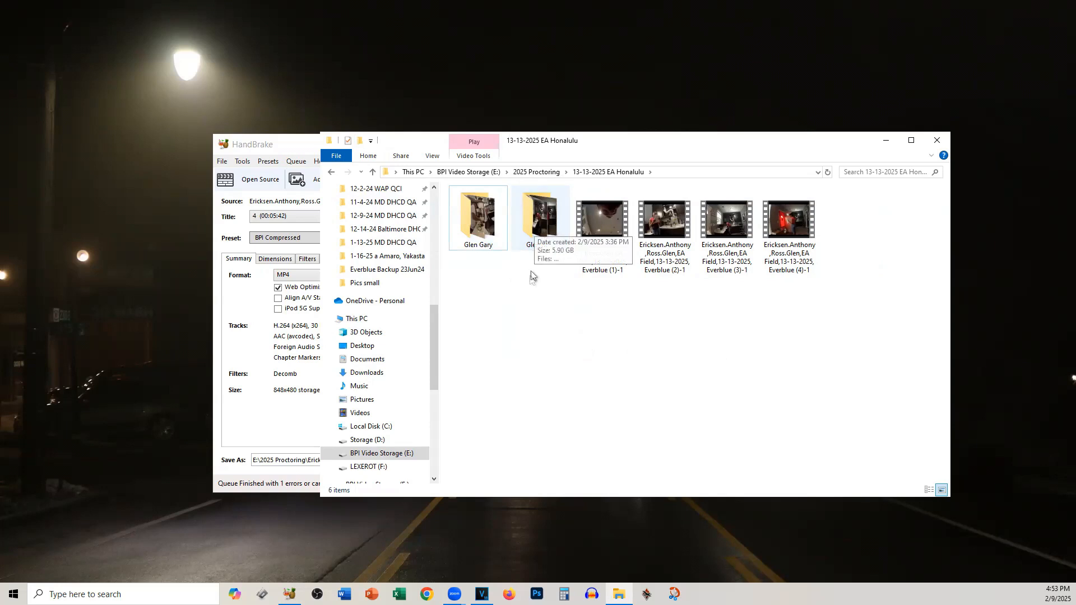
- Create another Compressed folder for the second person's four encoded videos and move them with it into that person's folder
key(ctrl+shift+n)
text(Compressed)
key(Return)
drag(664, 308, 865, 217)
drag(726, 247, 599, 224)
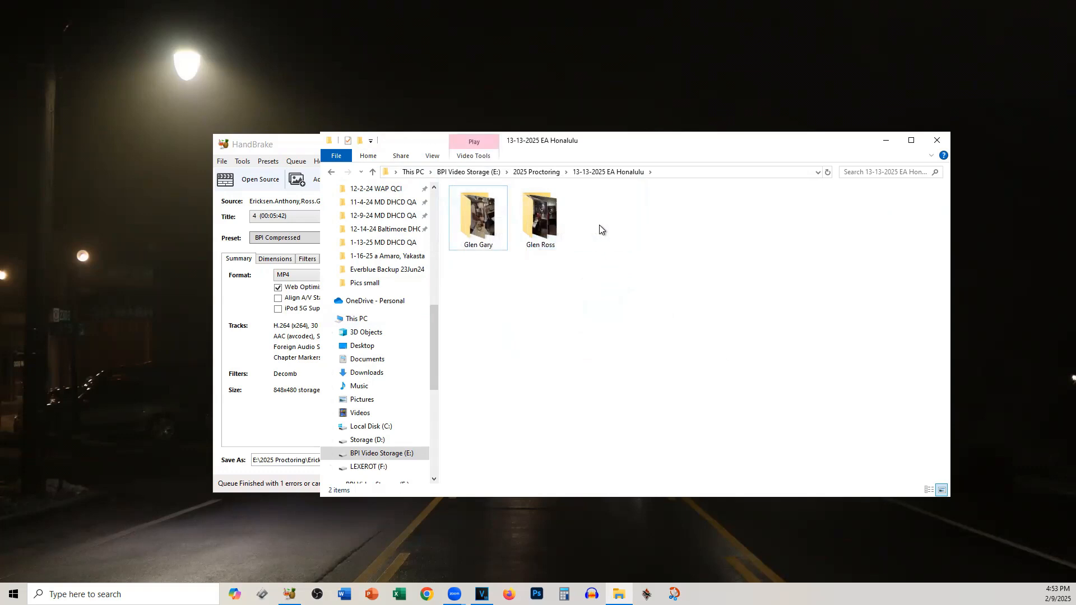
- Maximize File Explorer to inspect the first person's folder contents, and close HandBrake
click(912, 142)
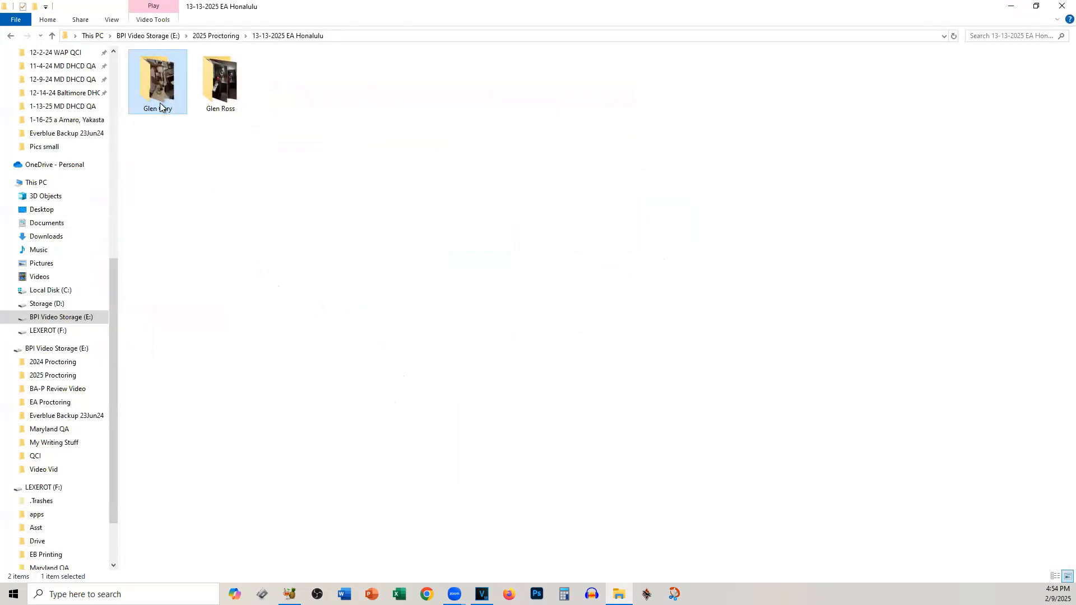
double_click(161, 106)
click(208, 115)
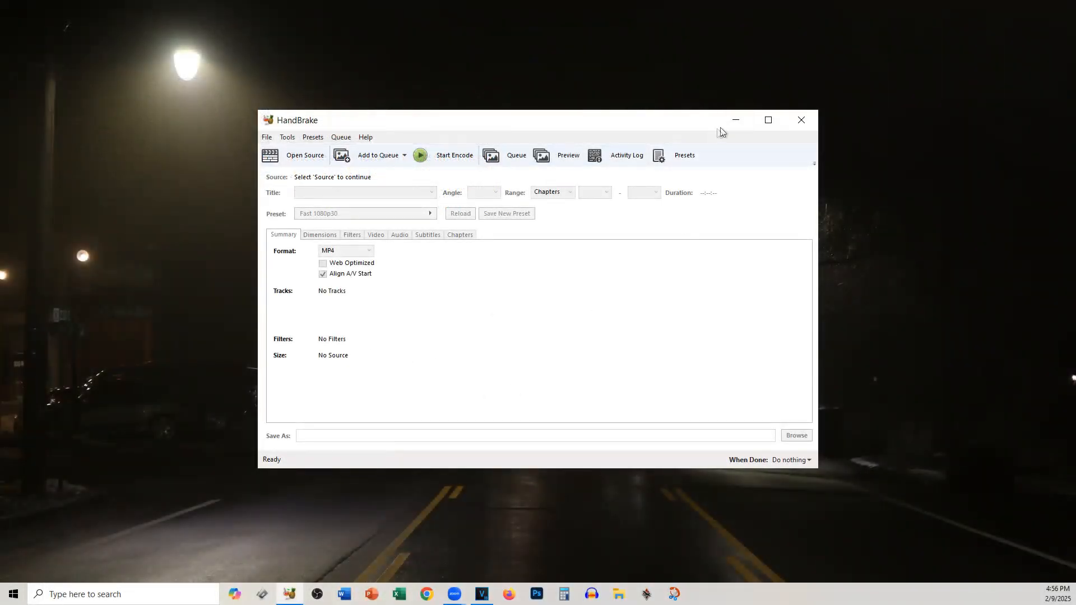
click(801, 120)
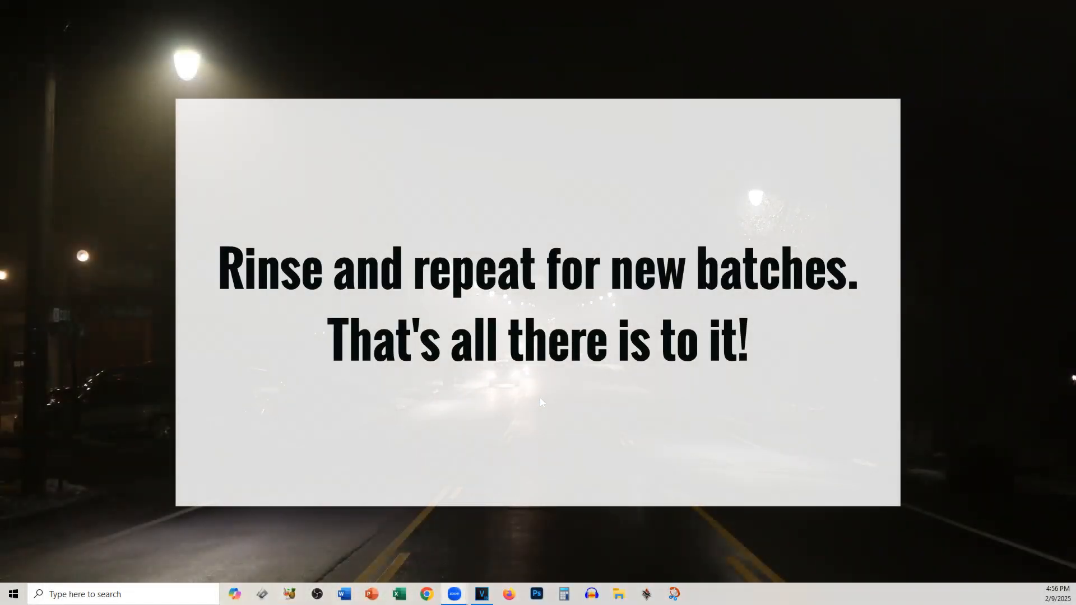